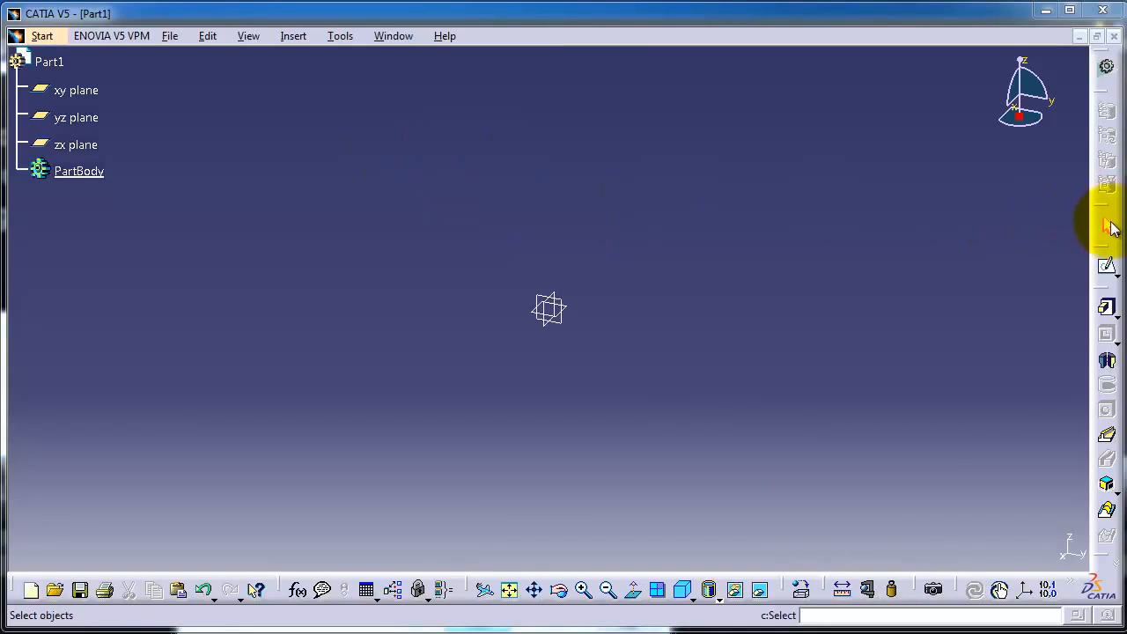
Open a new sketch on the zx plane.
click(1107, 265)
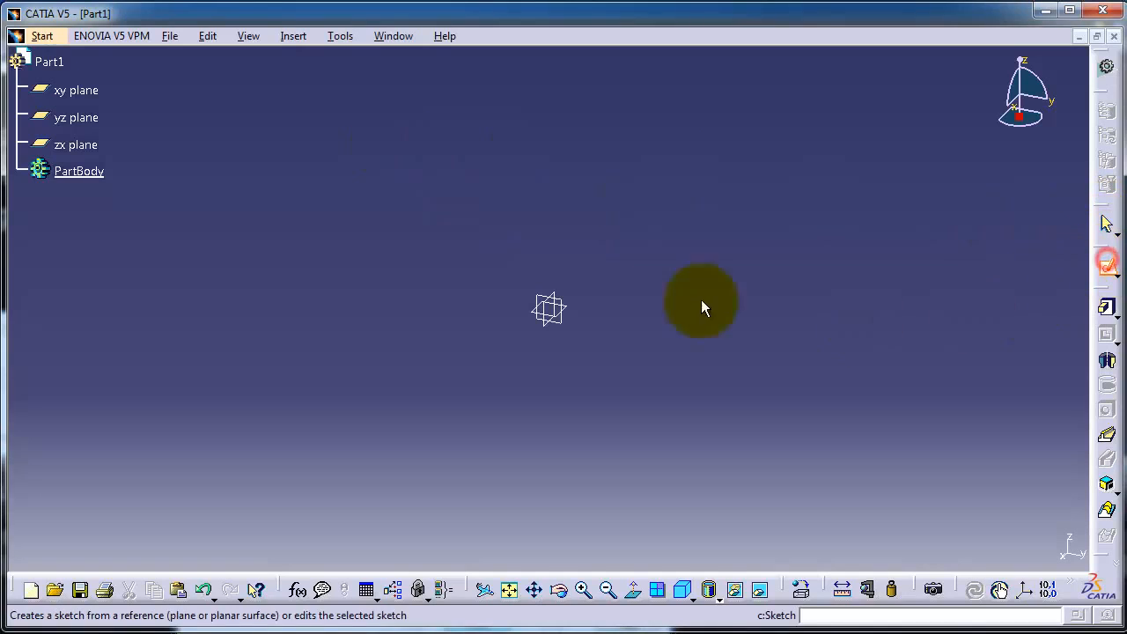
click(551, 303)
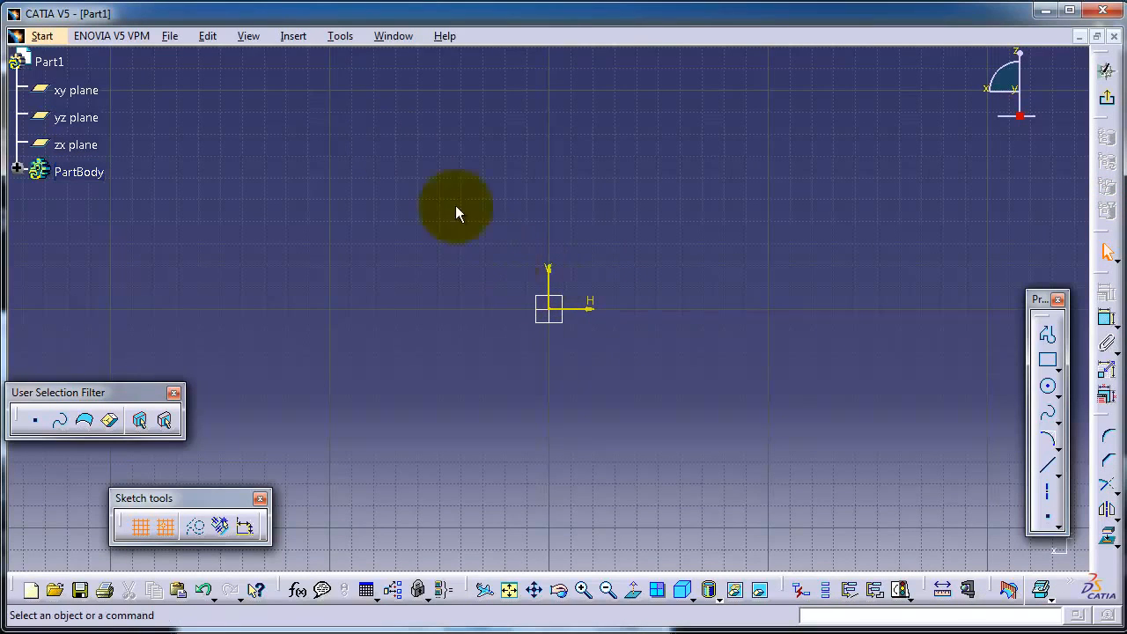
click(292, 37)
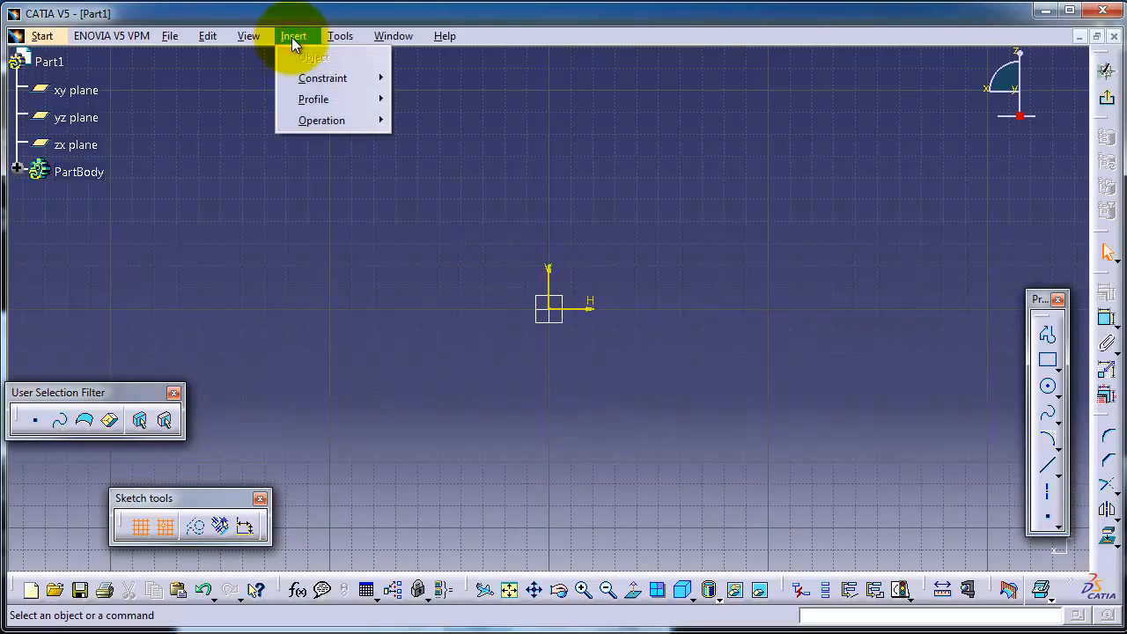
mouse_move(331, 98)
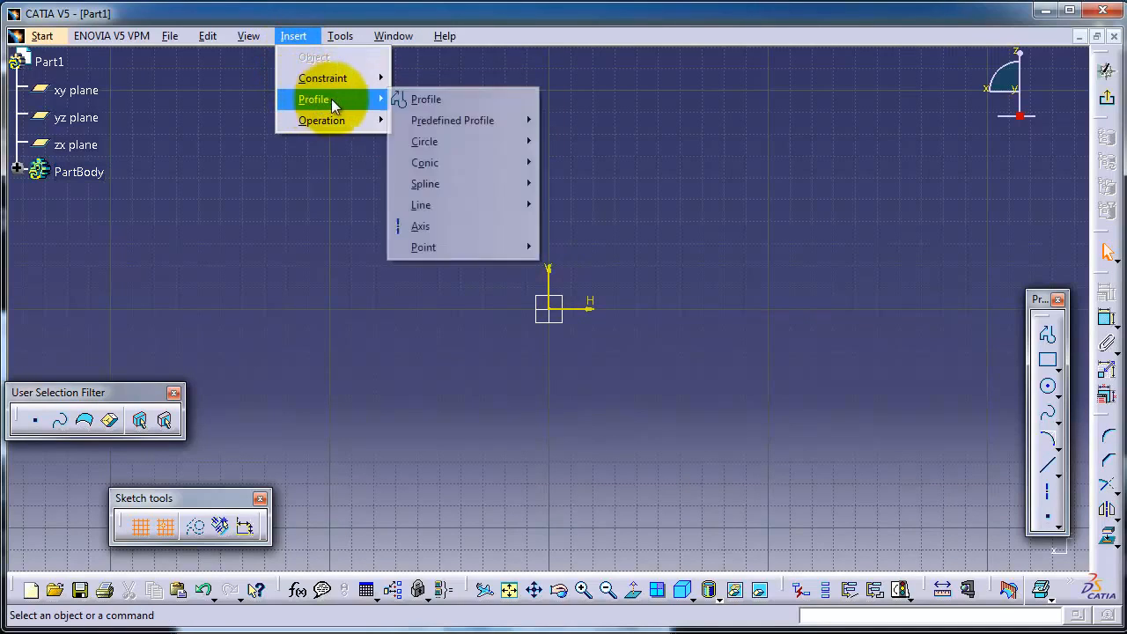
mouse_move(444, 183)
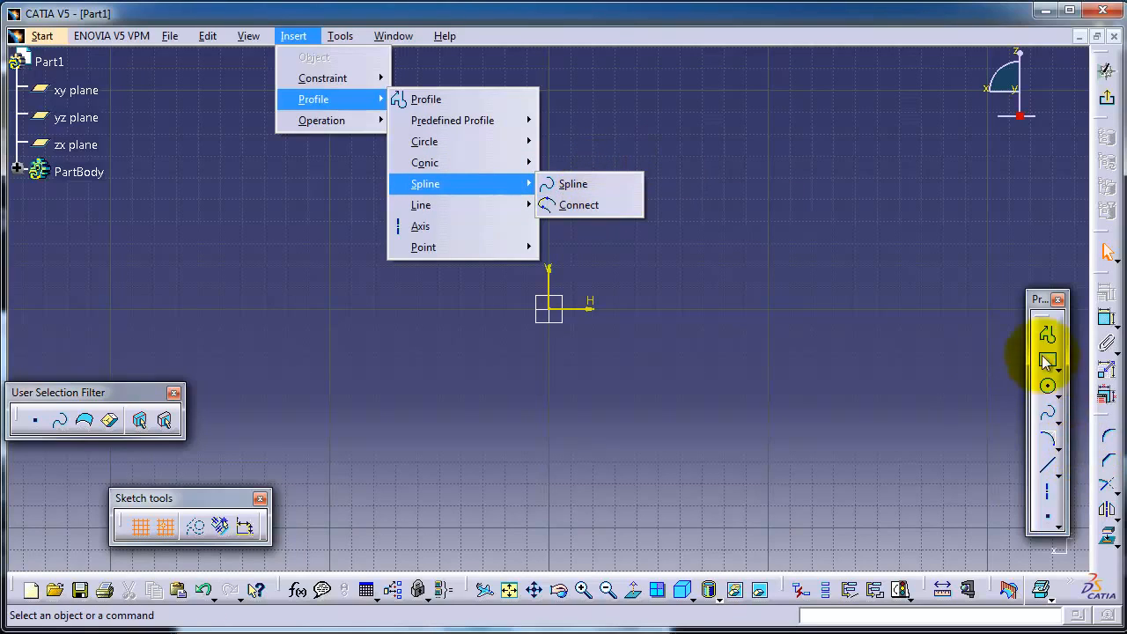
click(1037, 301)
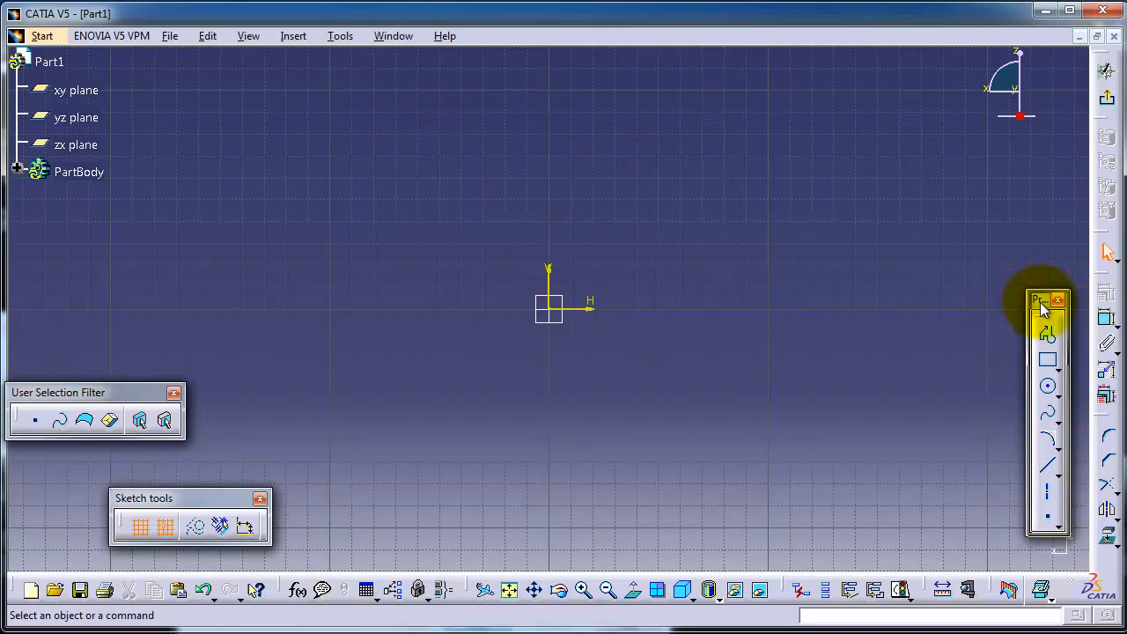
Draw an open wavy spline with five control points, from about (-140, 10) mm to about (210, 50) mm, above the horizontal axis.
click(1046, 415)
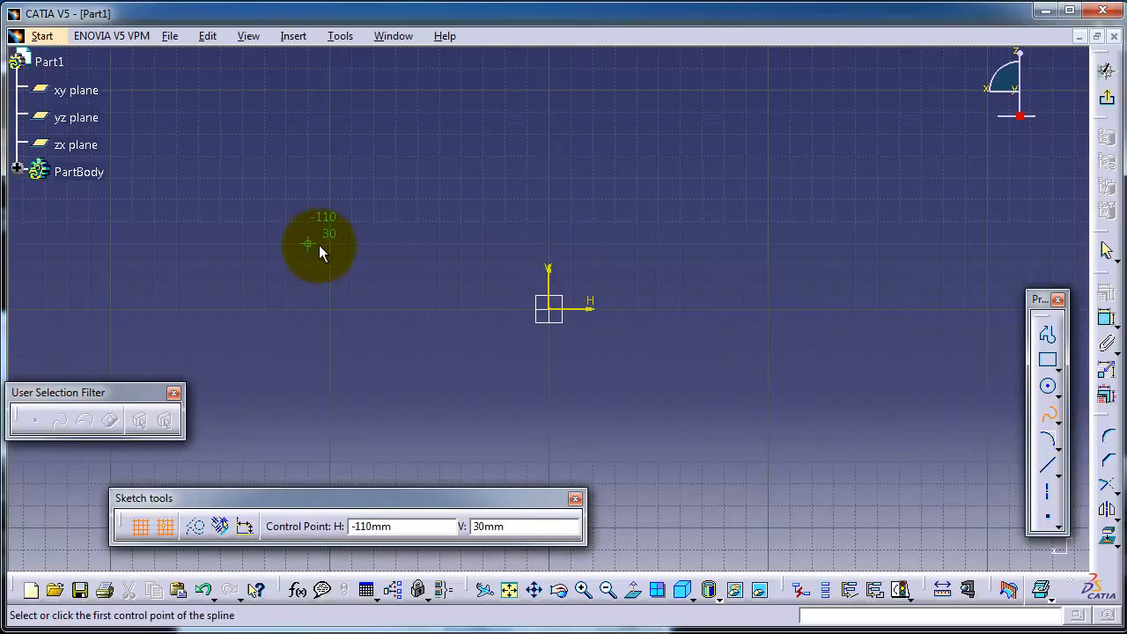
click(239, 288)
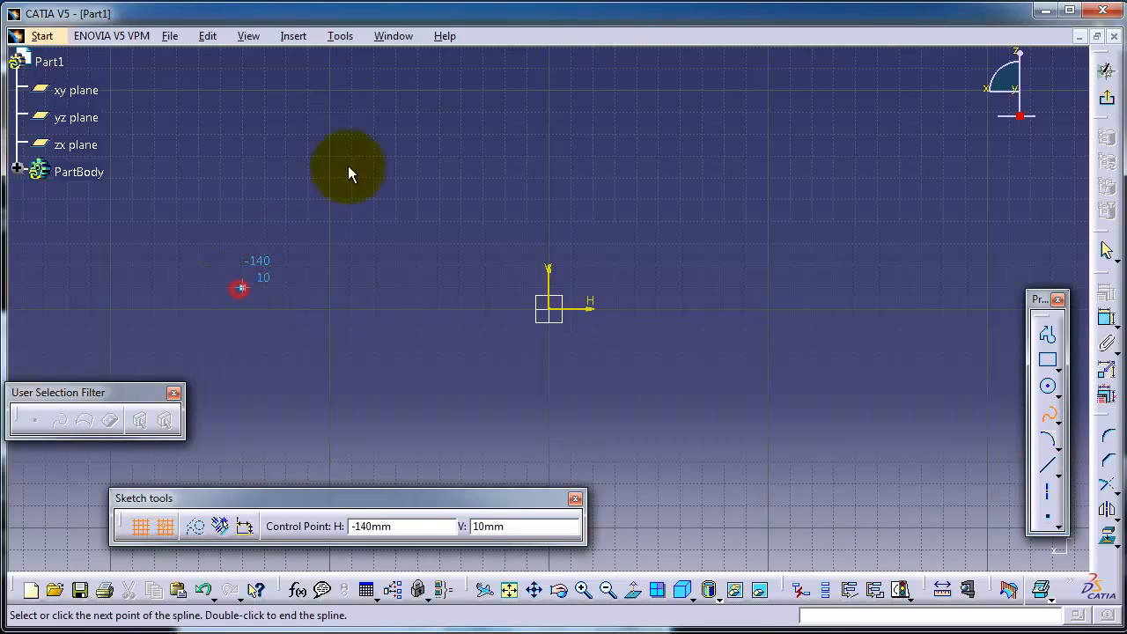
click(414, 129)
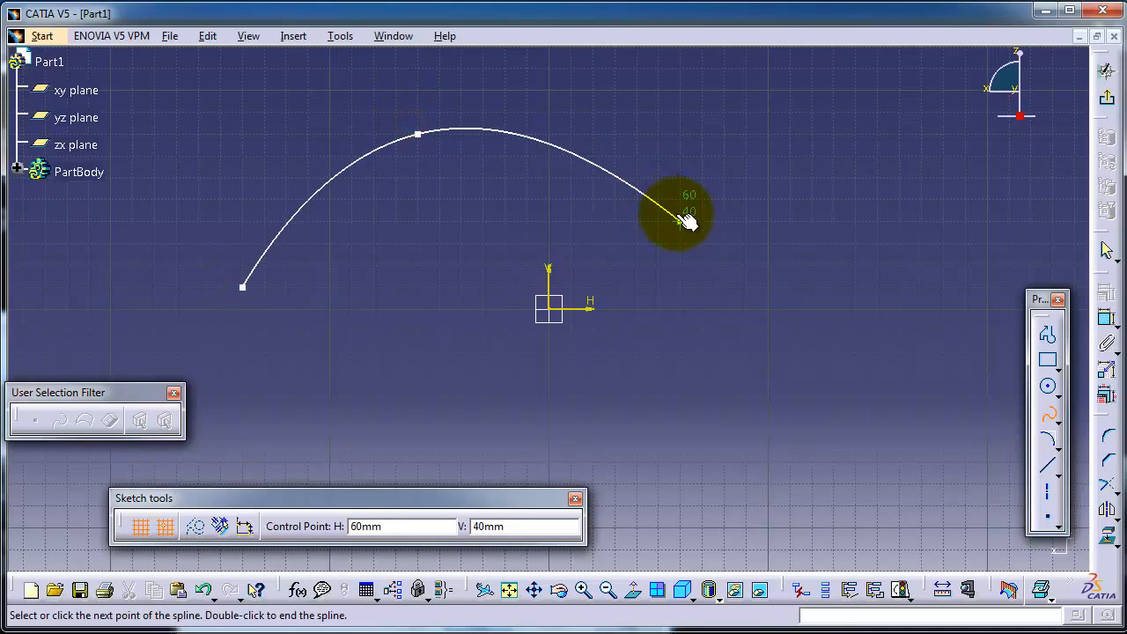
click(704, 243)
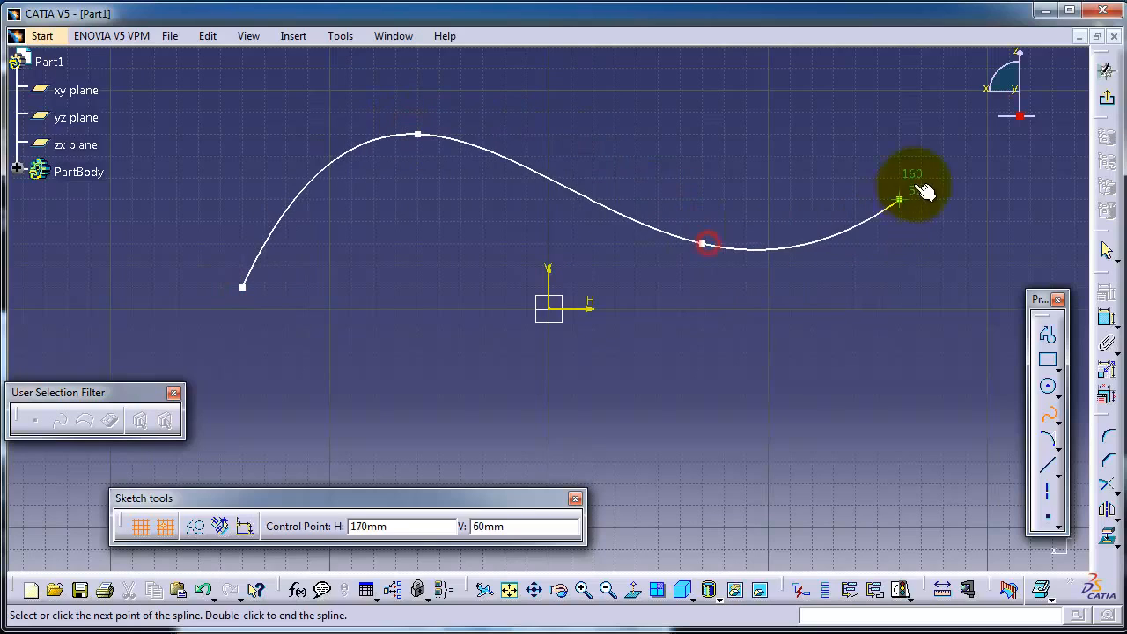
click(966, 179)
right_click(986, 189)
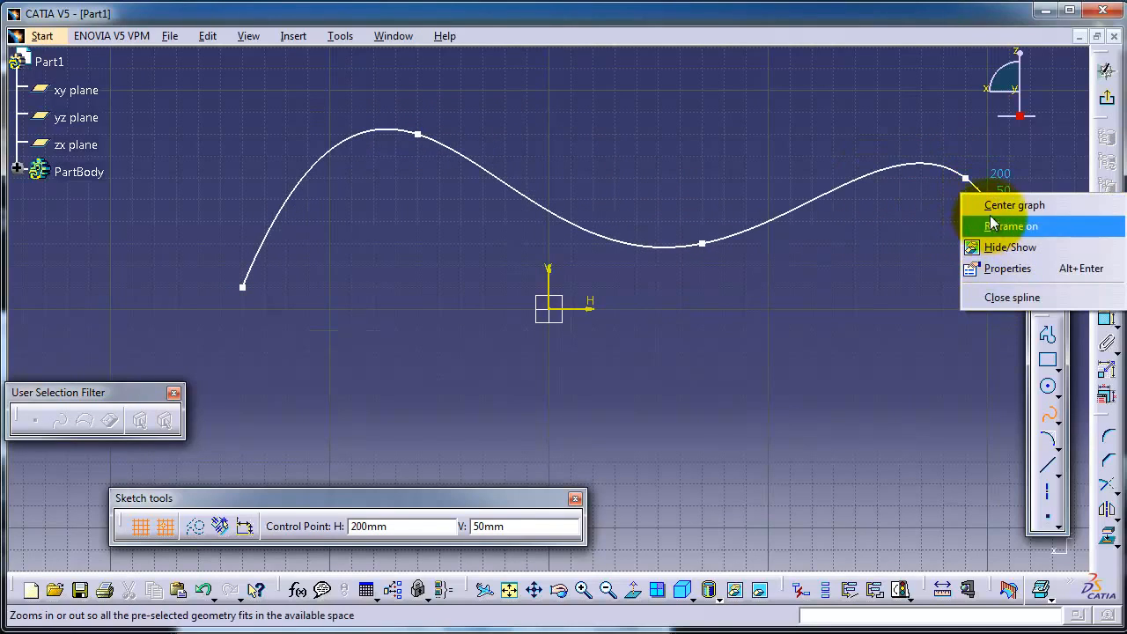
click(993, 206)
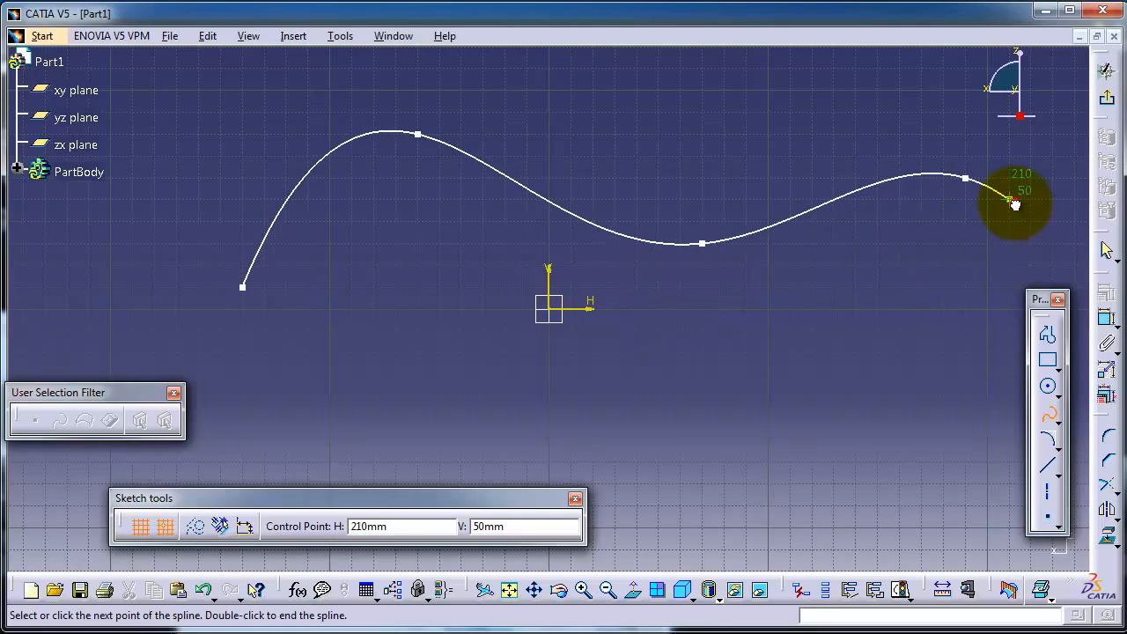
double_click(1014, 202)
middle_drag(691, 194, 639, 189)
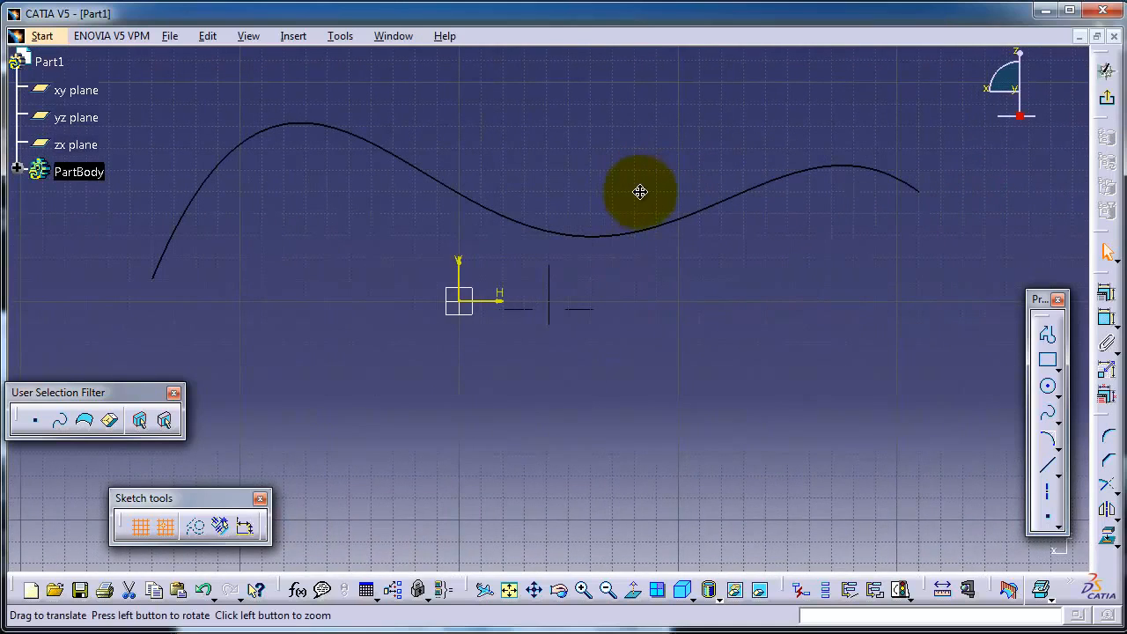
mouse_move(699, 282)
middle_down()
mouse_move(651, 296)
mouse_move(660, 304)
middle_up()
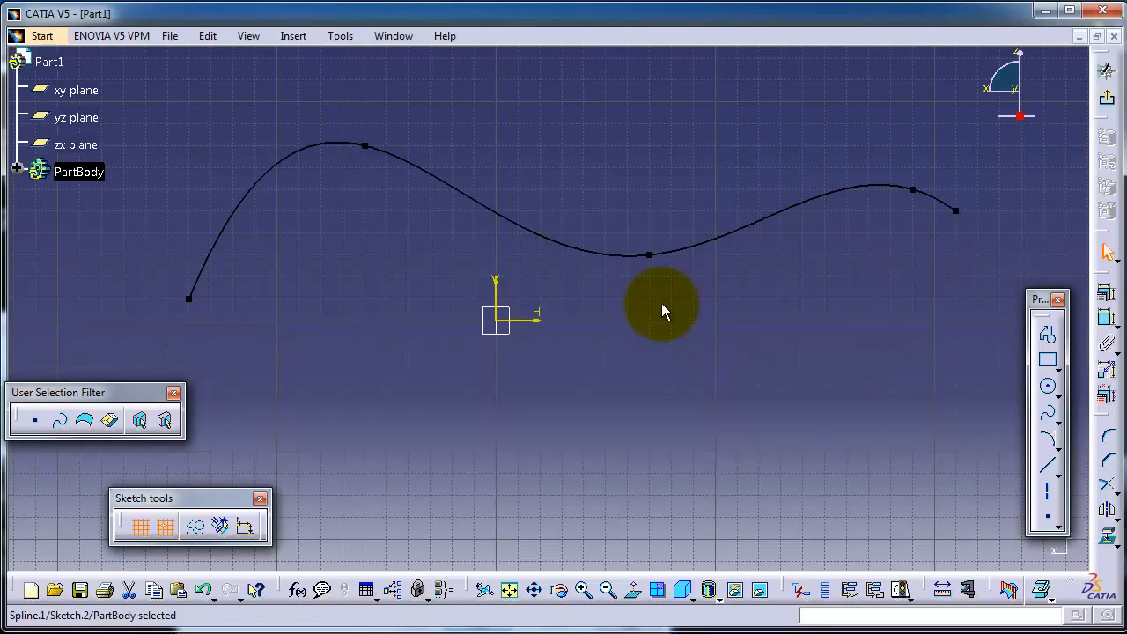
middle_drag(653, 236, 618, 239)
click(623, 240)
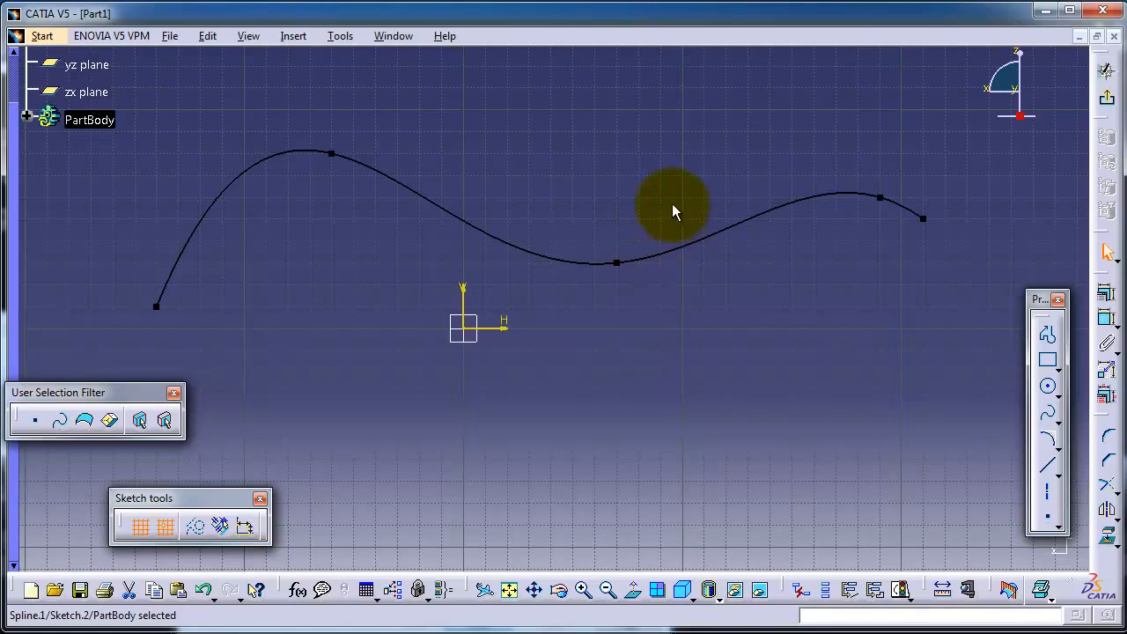
scroll(654, 200, up, 2)
middle_drag(652, 196, 568, 195)
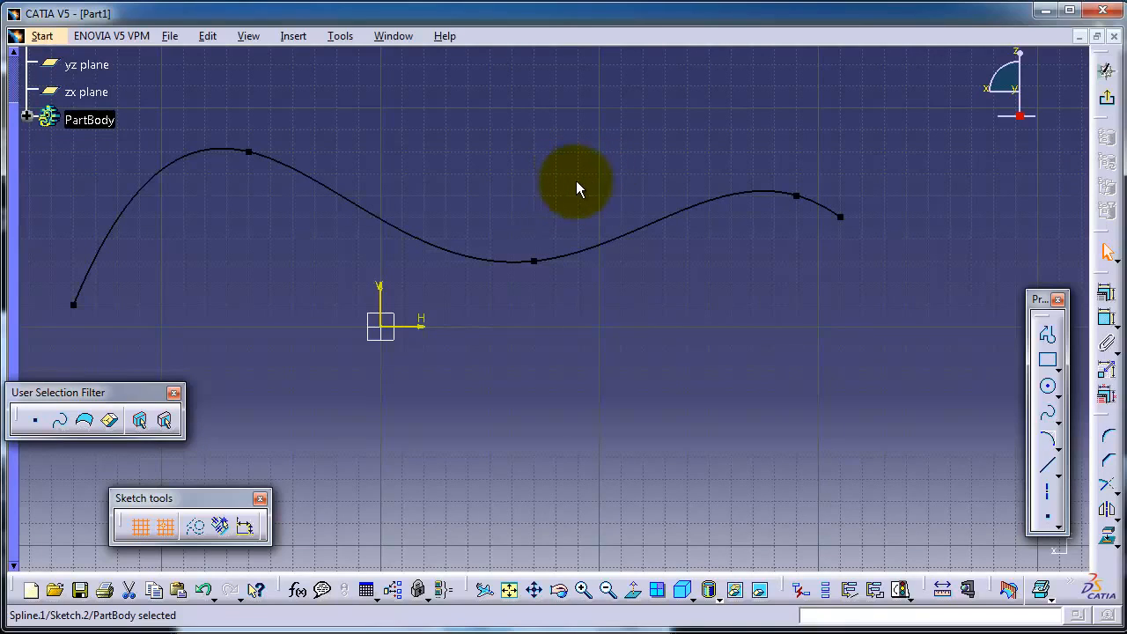
middle_drag(528, 181, 571, 163)
Reshape the spline: move the right end point outward and down, both crest points up, and the valley point slightly down and left.
click(533, 234)
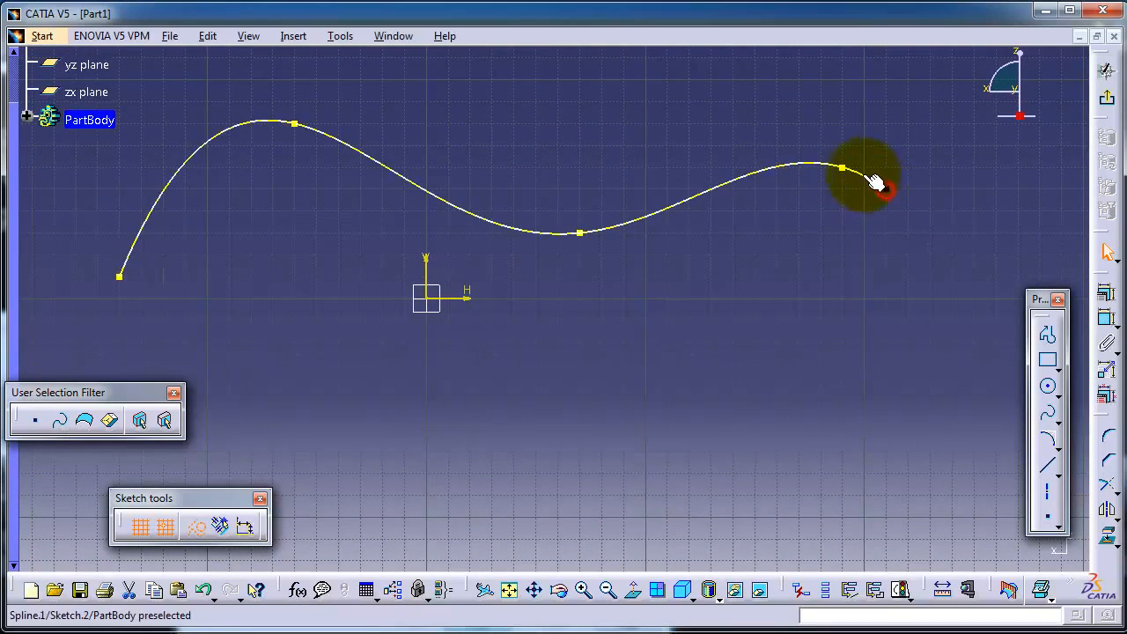
click(845, 169)
click(581, 234)
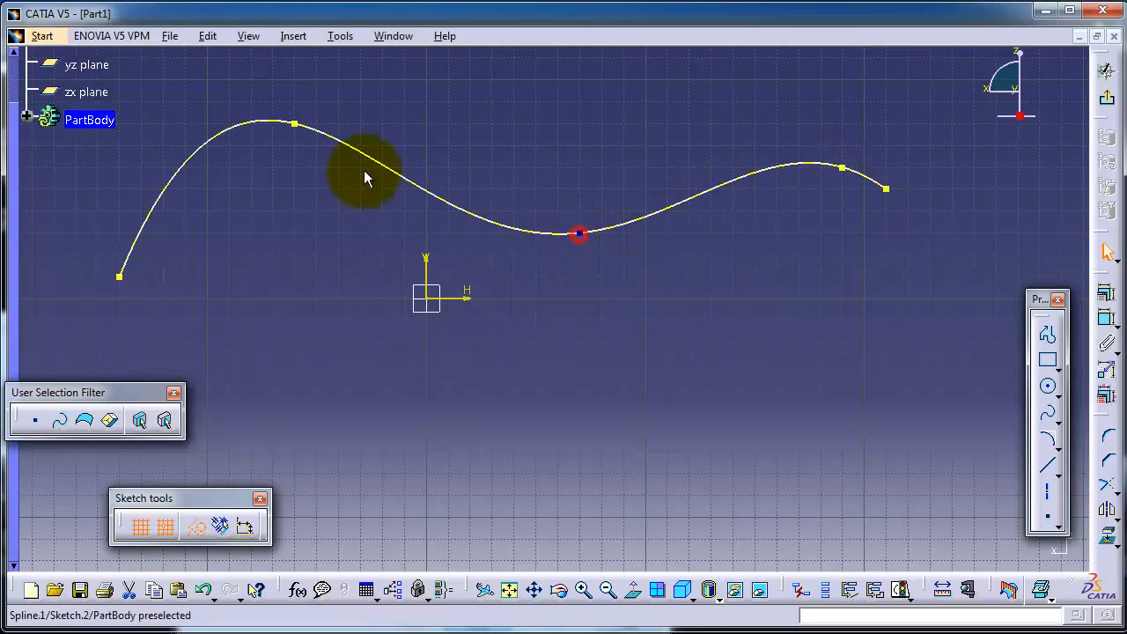
click(295, 124)
click(122, 276)
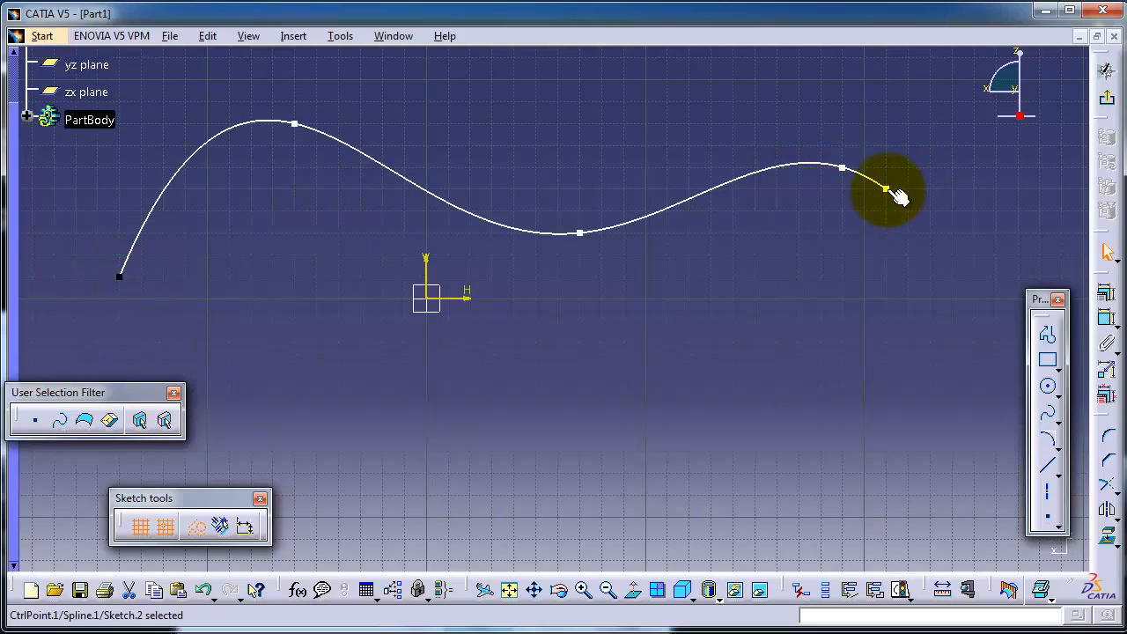
drag(887, 189, 970, 259)
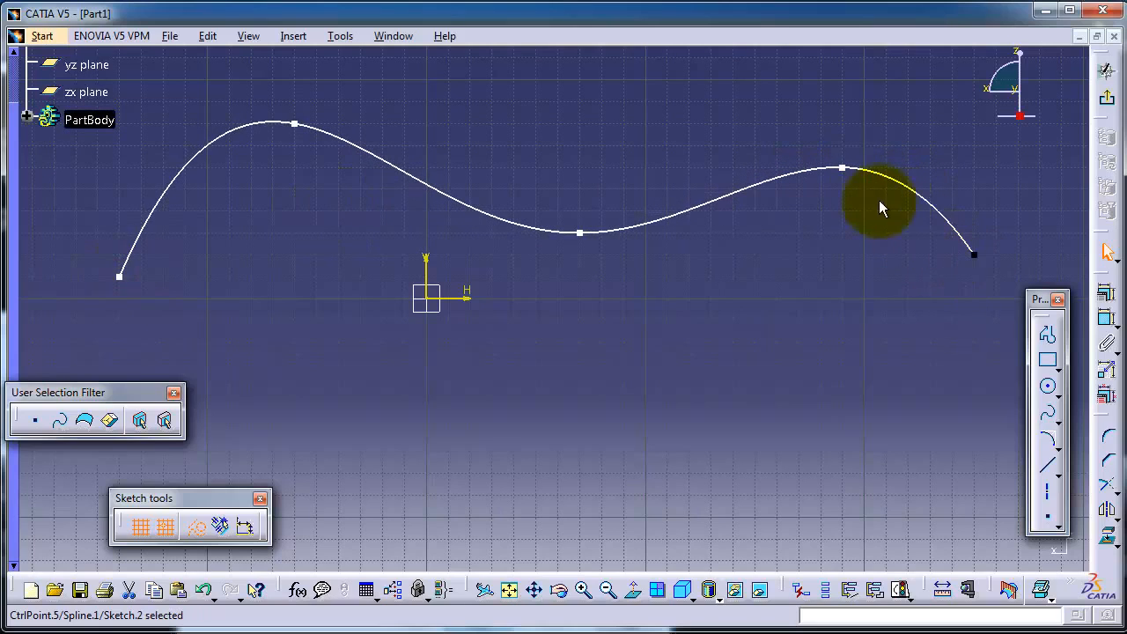
drag(845, 171, 812, 120)
drag(588, 238, 544, 257)
drag(299, 124, 252, 103)
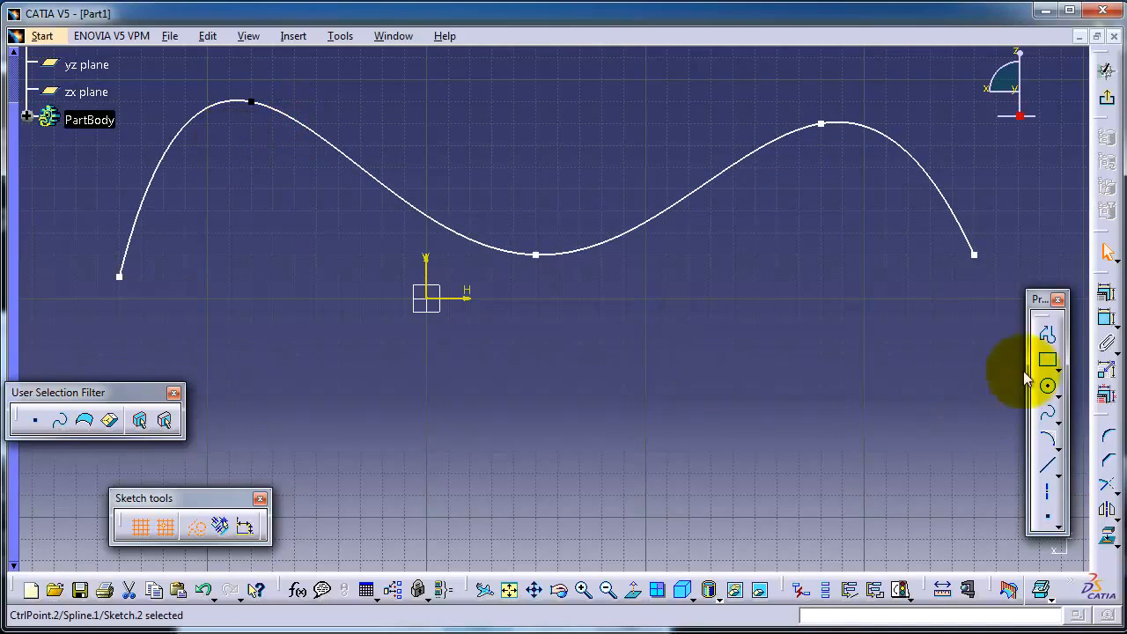
Constrain the distance between the spline's left crest control point and its valley control point to 150 mm.
click(1107, 318)
click(250, 104)
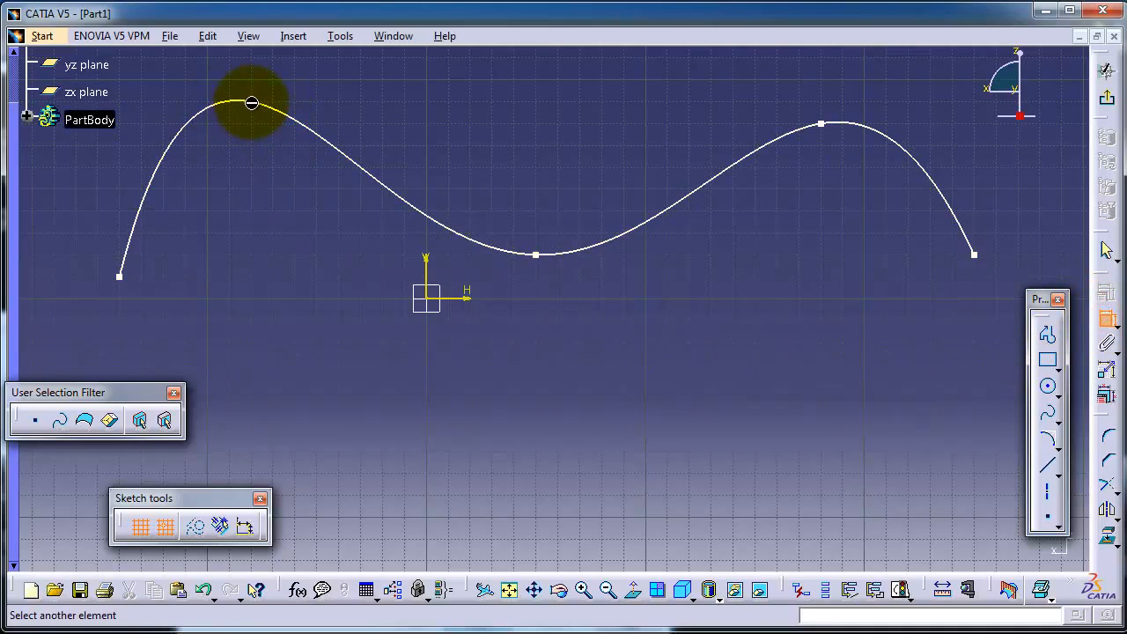
click(537, 254)
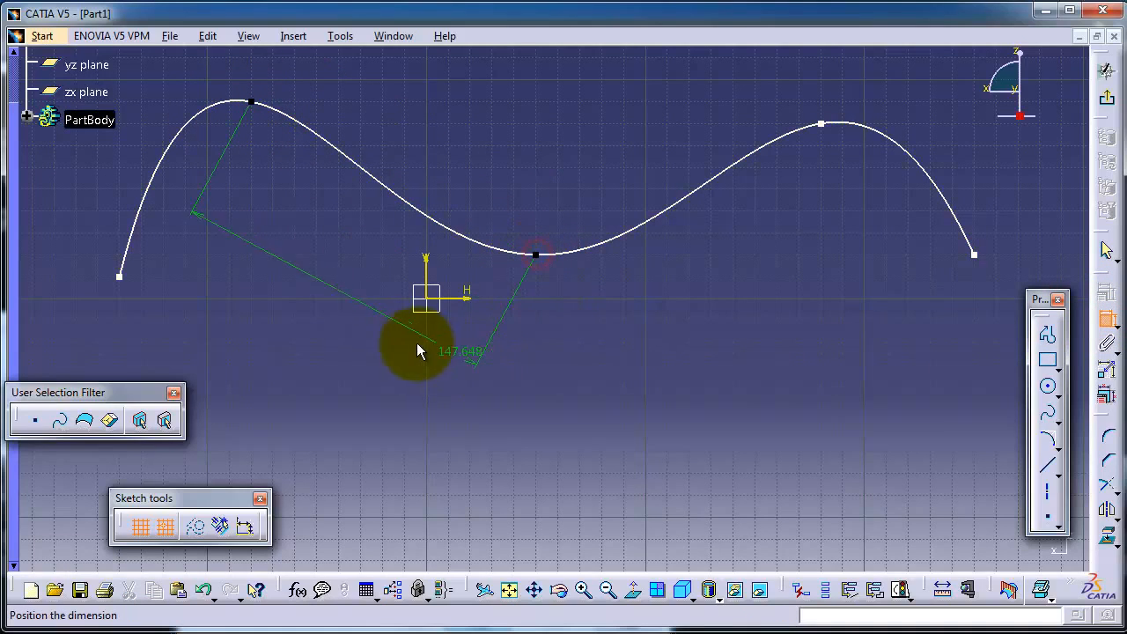
click(445, 348)
double_click(437, 359)
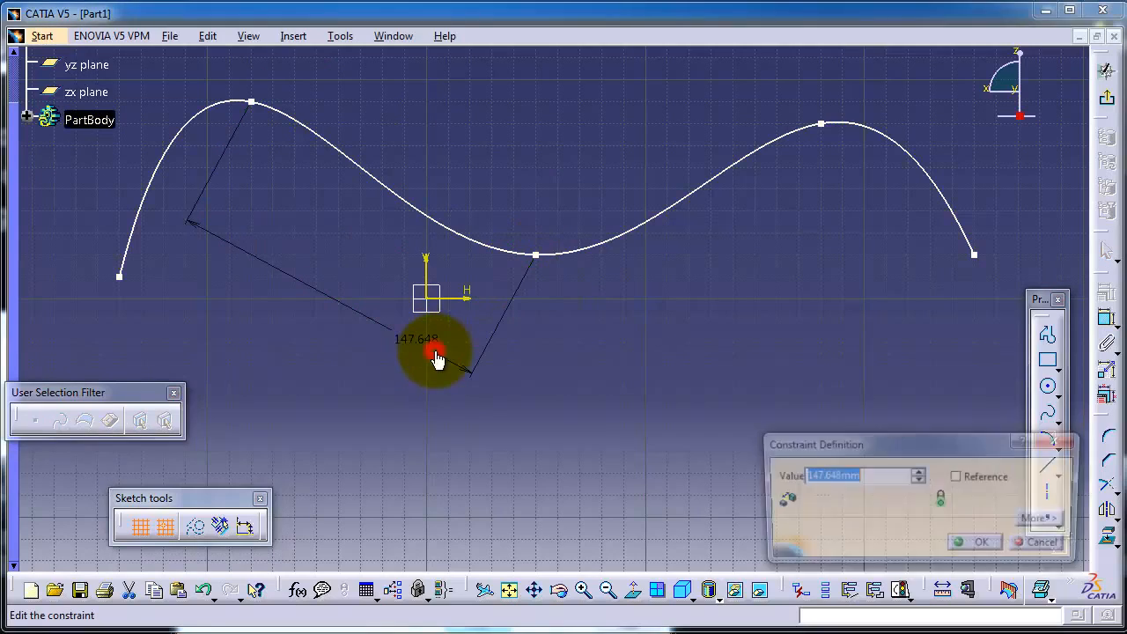
text(1)
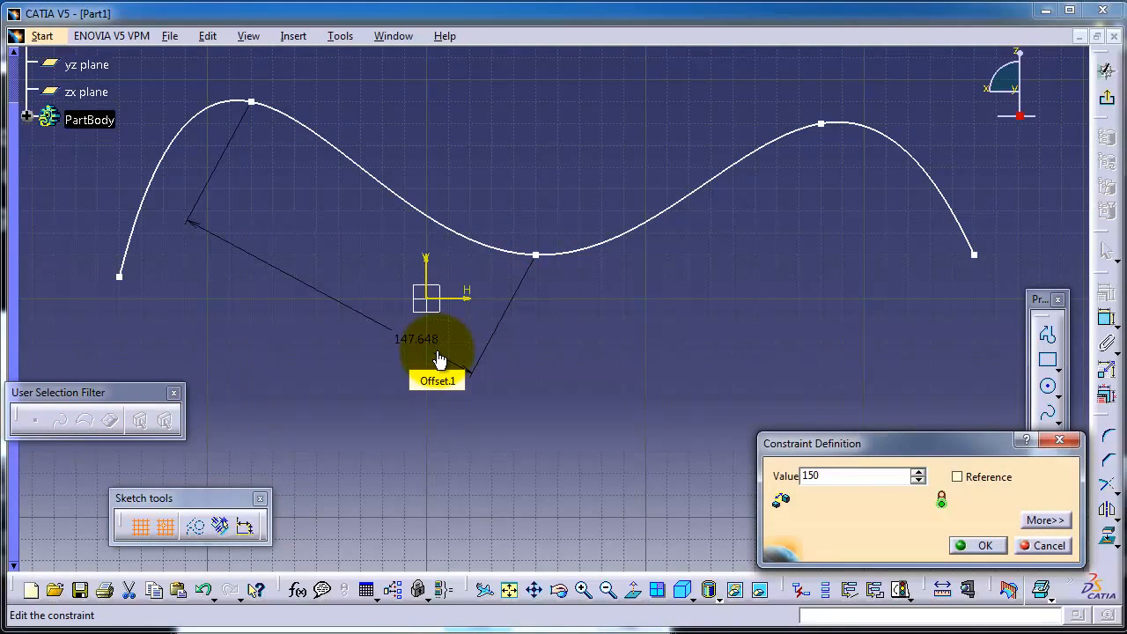
text(50)
key(Return)
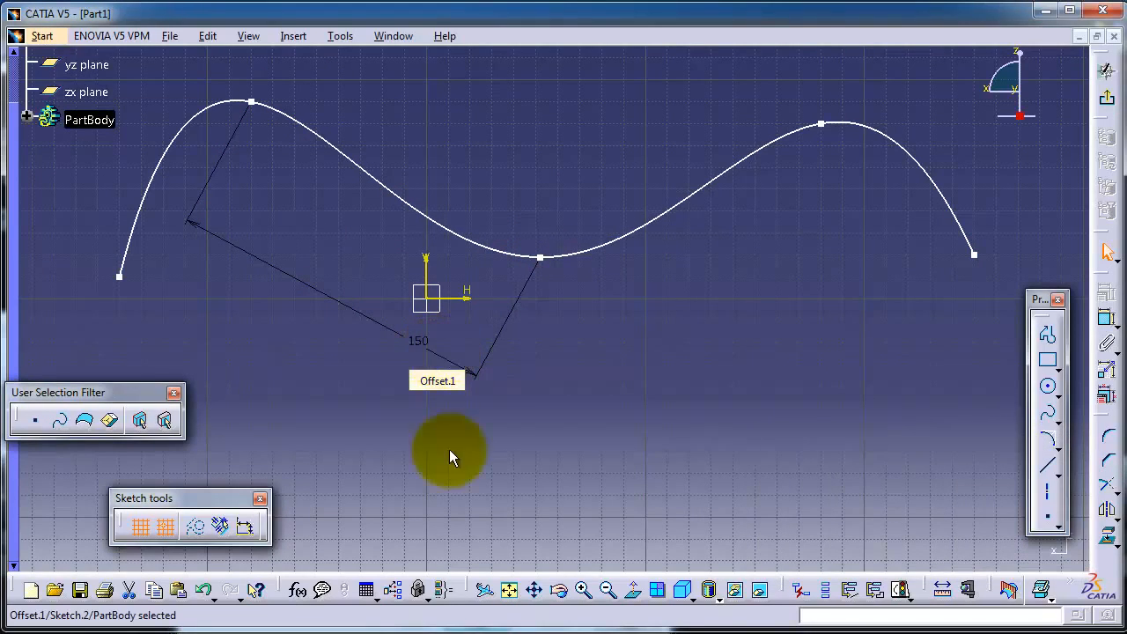
Constrain the distance between the spline's two end points to 400 mm, placing the dimension below the curve.
click(120, 277)
click(973, 255)
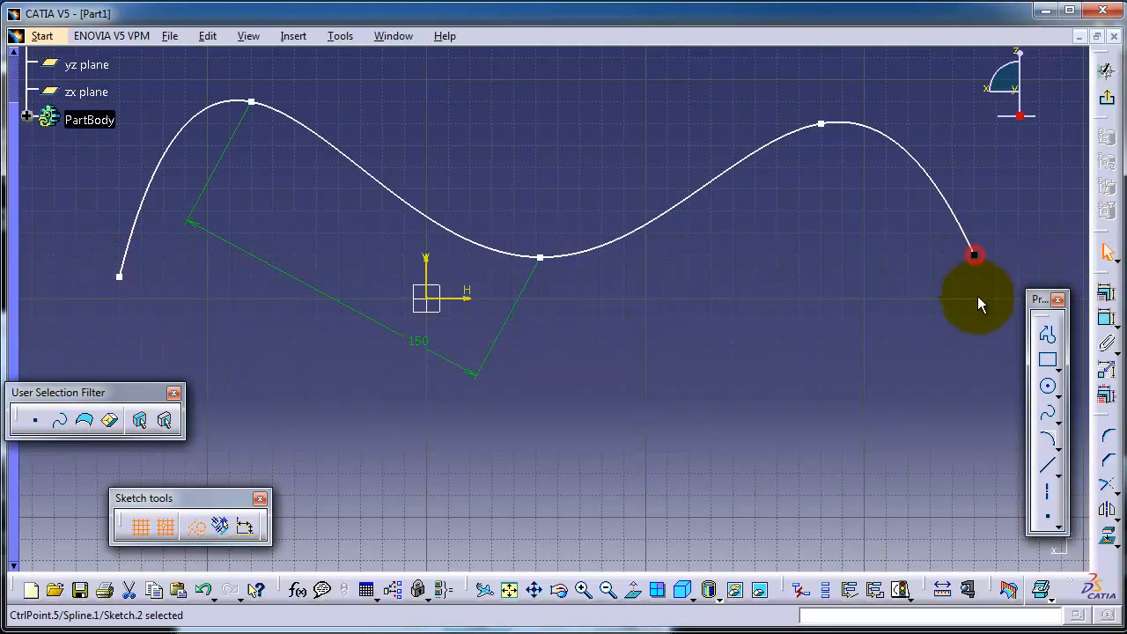
click(1107, 316)
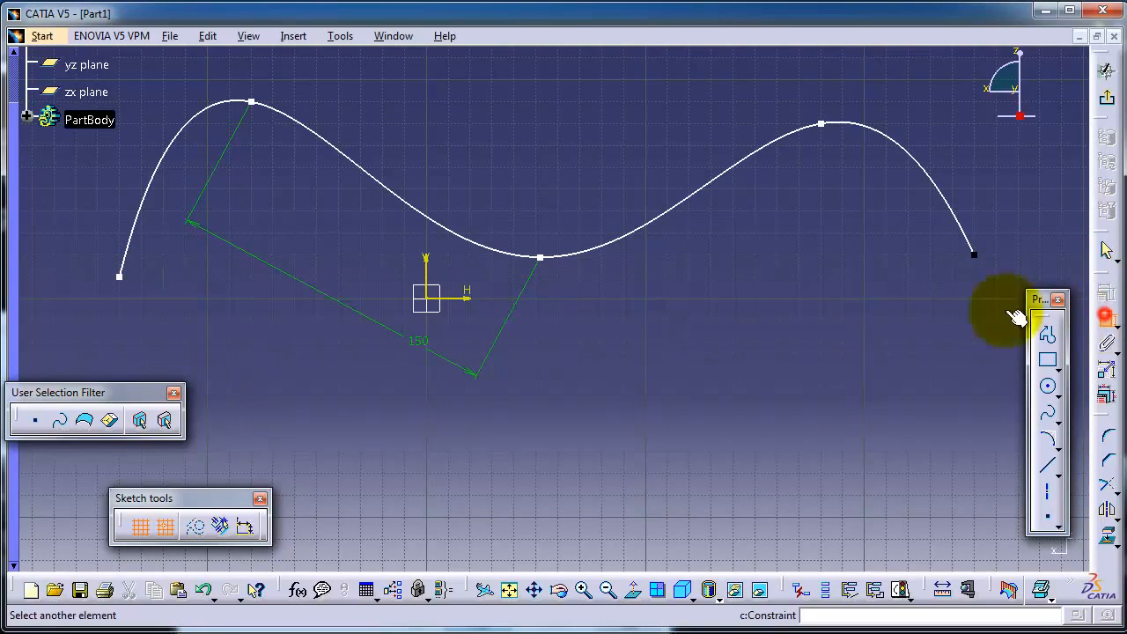
click(120, 277)
click(565, 447)
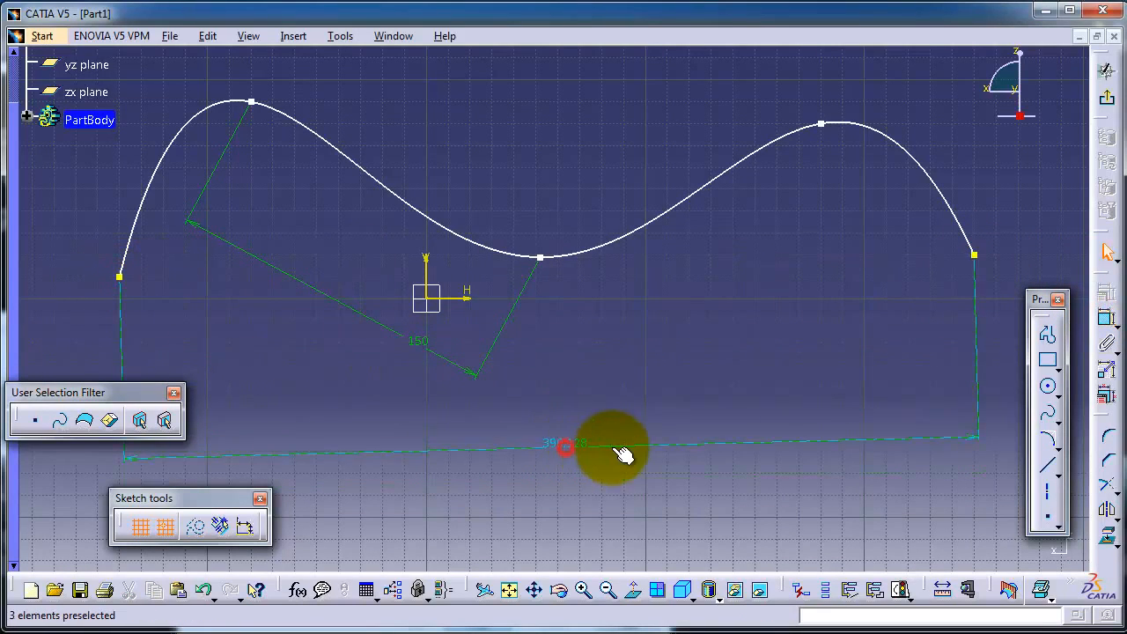
click(639, 398)
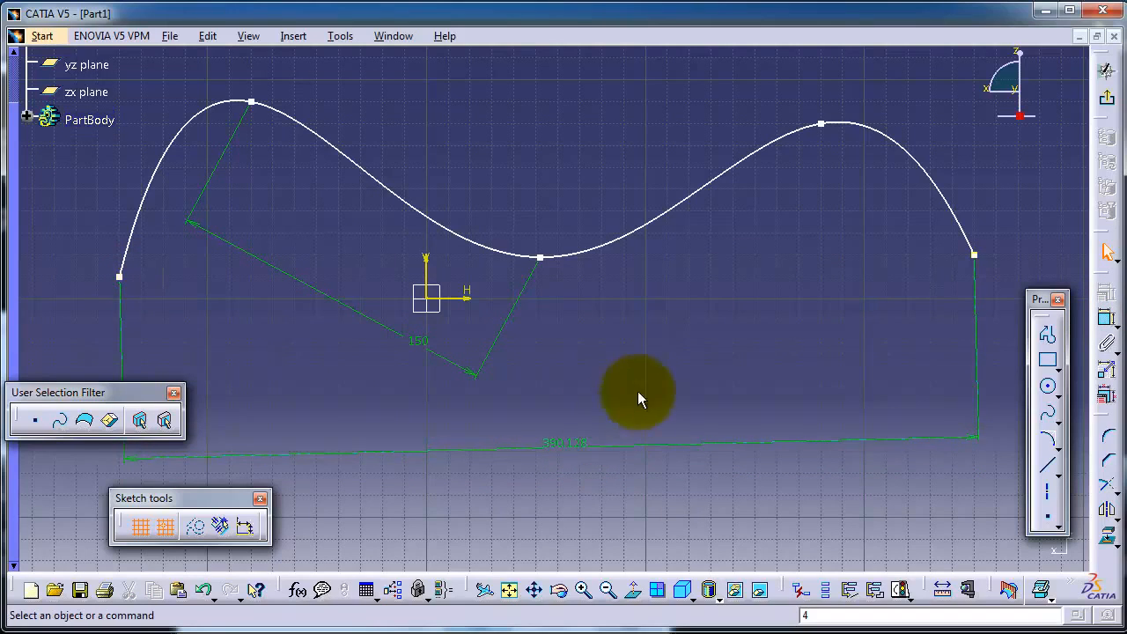
double_click(592, 433)
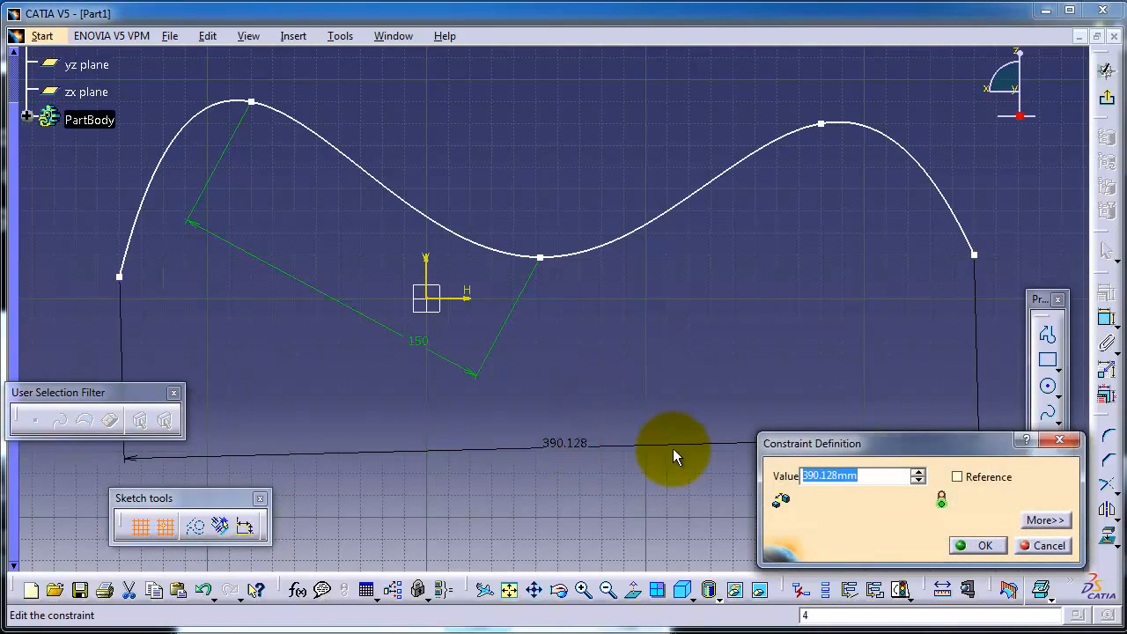
text(400)
key(Return)
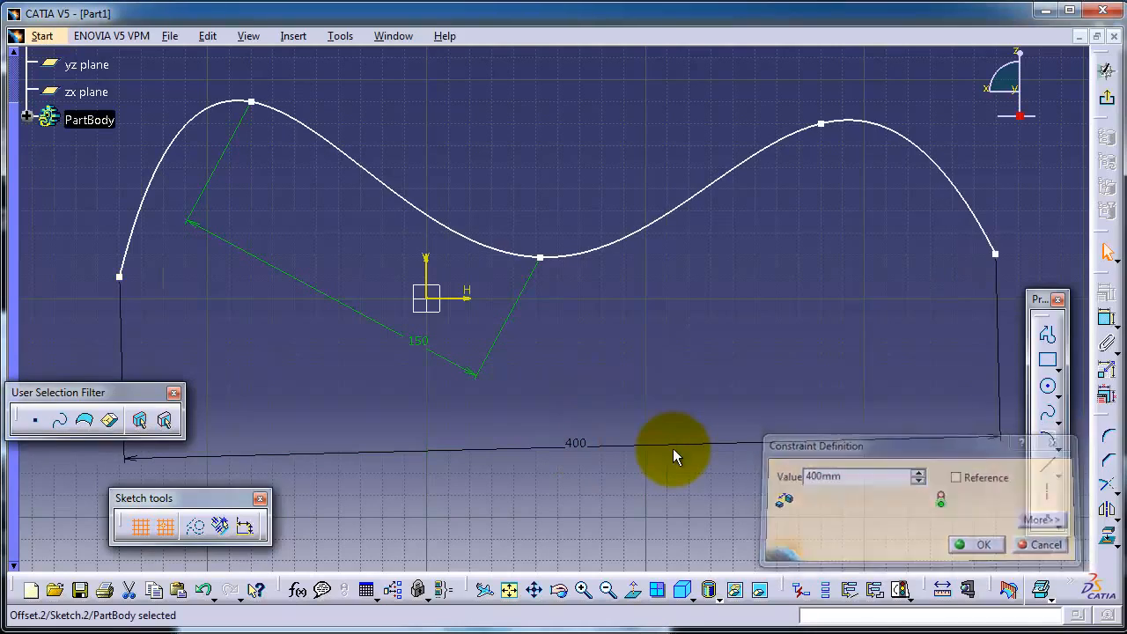
Draw a closed spline through four control points below the 400 mm dimension, starting at (-40, -140) mm and ending with (20, -190) mm.
mouse_move(647, 403)
middle_down()
mouse_move(626, 272)
mouse_move(627, 62)
middle_up()
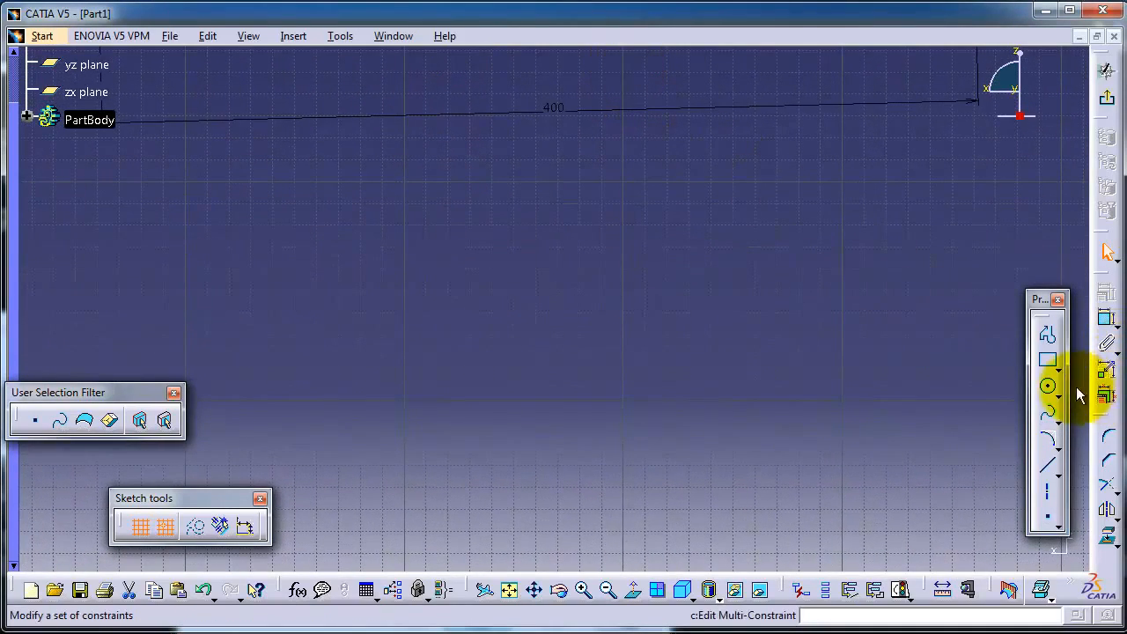
click(1048, 418)
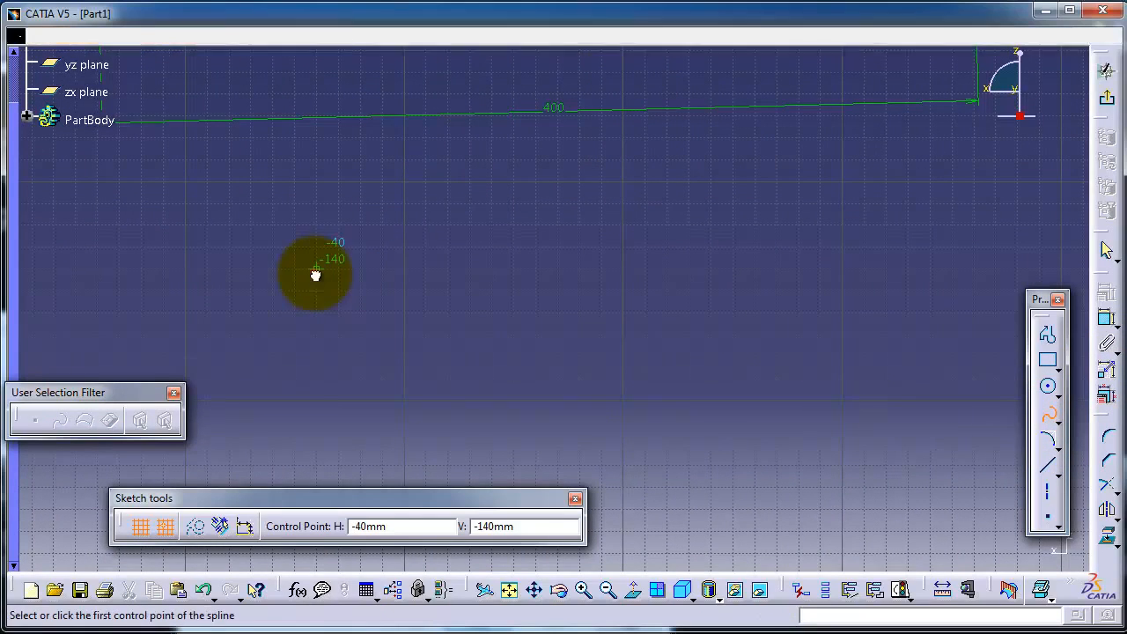
click(317, 269)
click(687, 201)
click(798, 400)
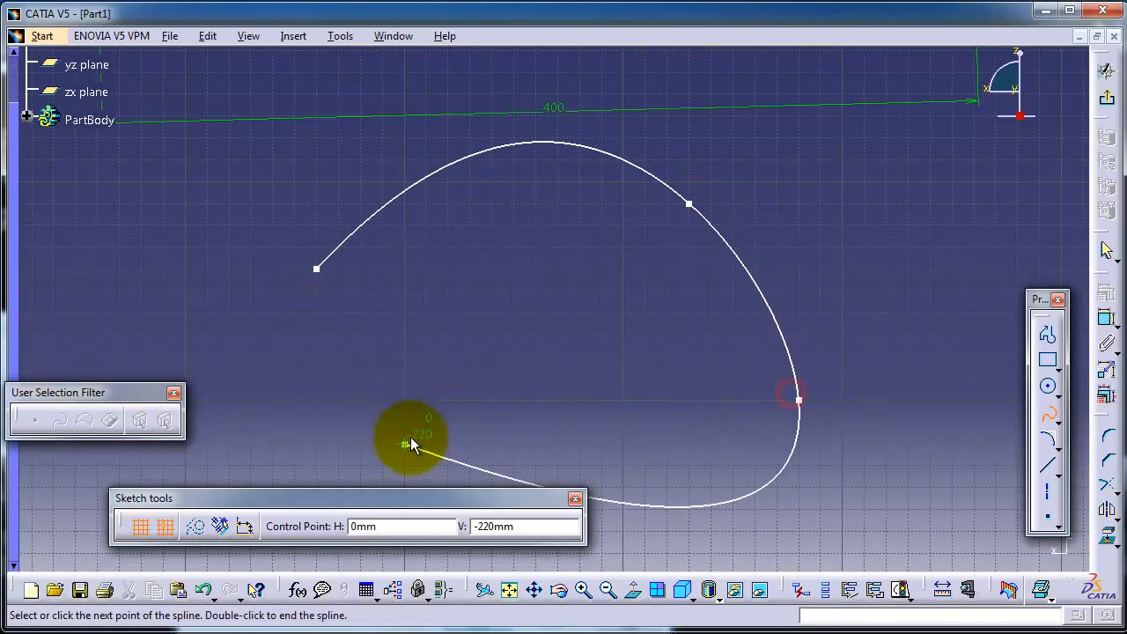
right_click(448, 380)
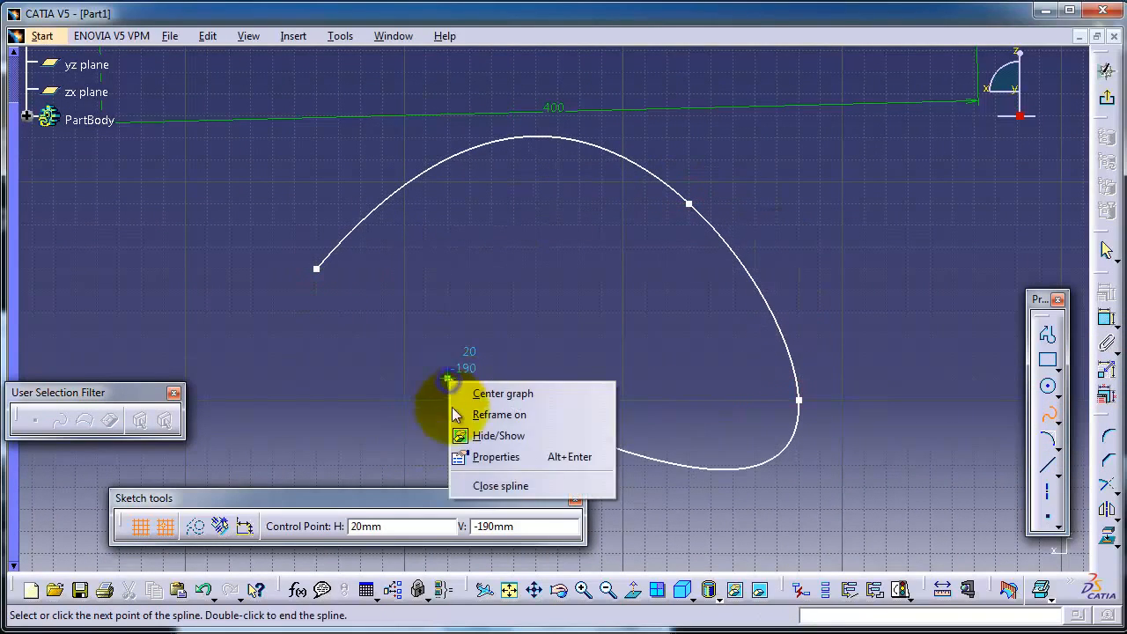
click(482, 487)
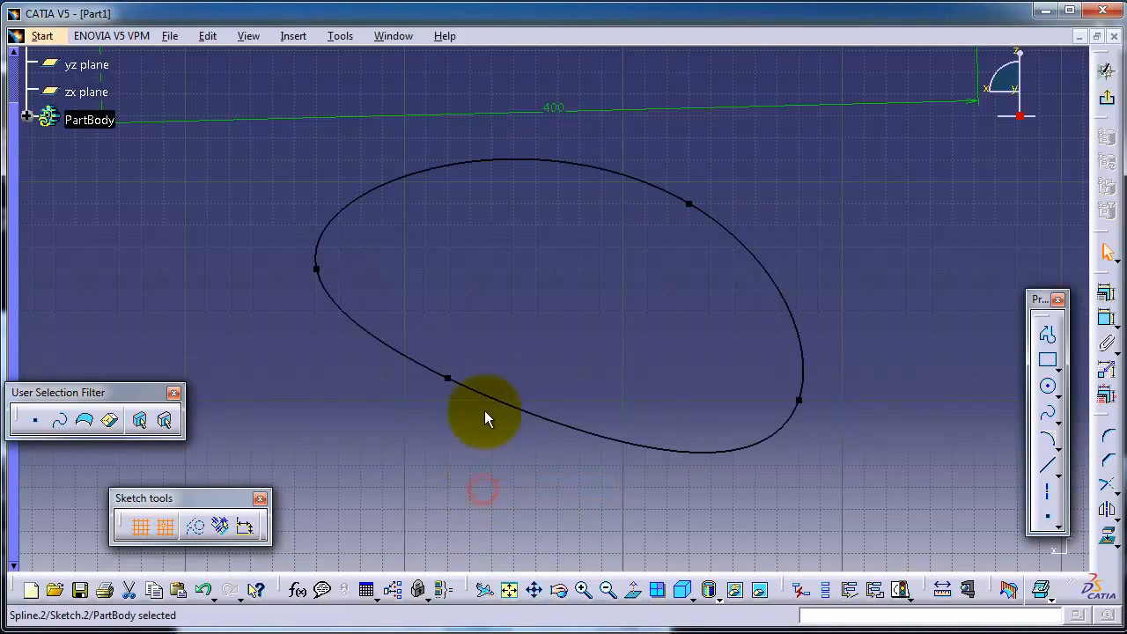
Move the whole closed spline left and slightly up, and pull its lower-left control point downward.
middle_drag(578, 259, 553, 307)
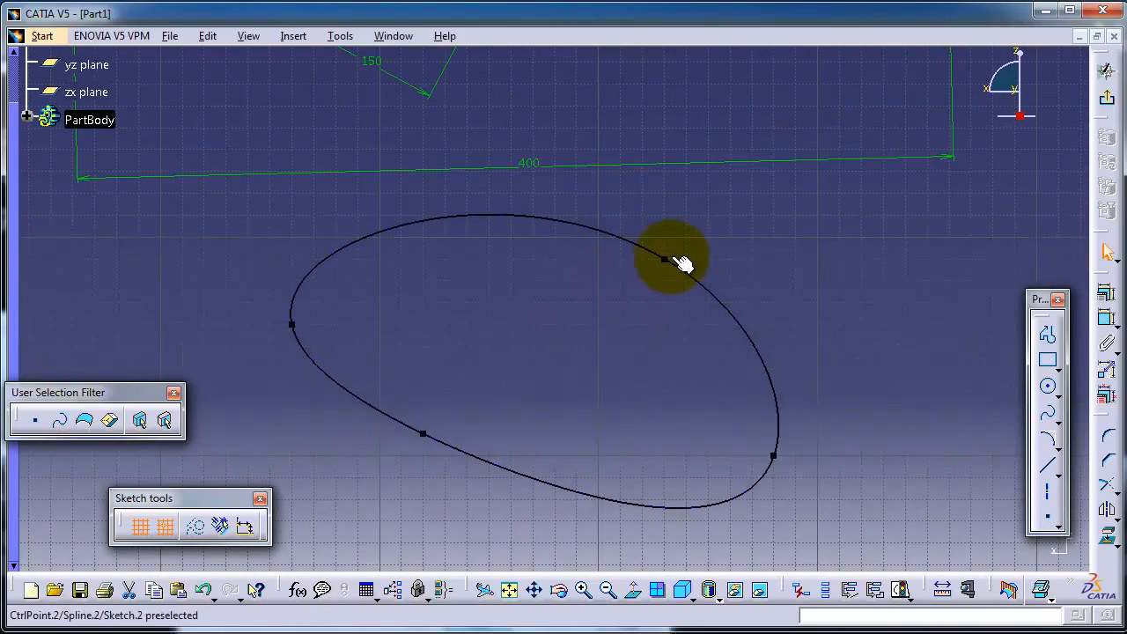
mouse_move(667, 262)
mouse_down()
mouse_move(732, 267)
mouse_move(515, 238)
mouse_move(537, 242)
mouse_up()
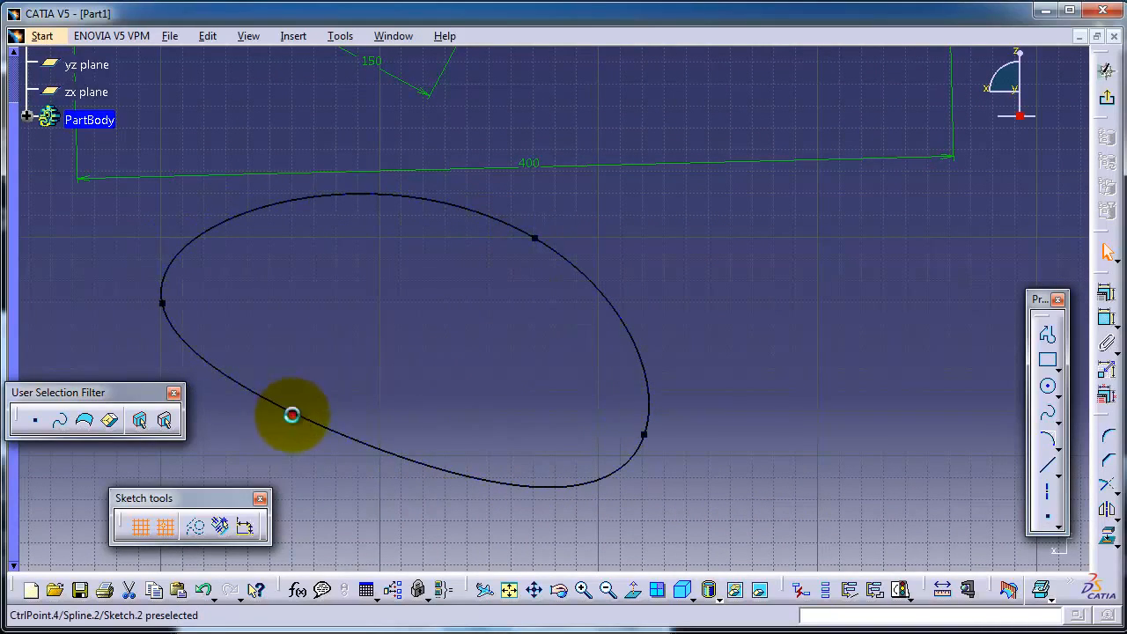
mouse_move(292, 413)
mouse_down()
mouse_move(306, 464)
mouse_move(294, 510)
mouse_move(284, 503)
mouse_up()
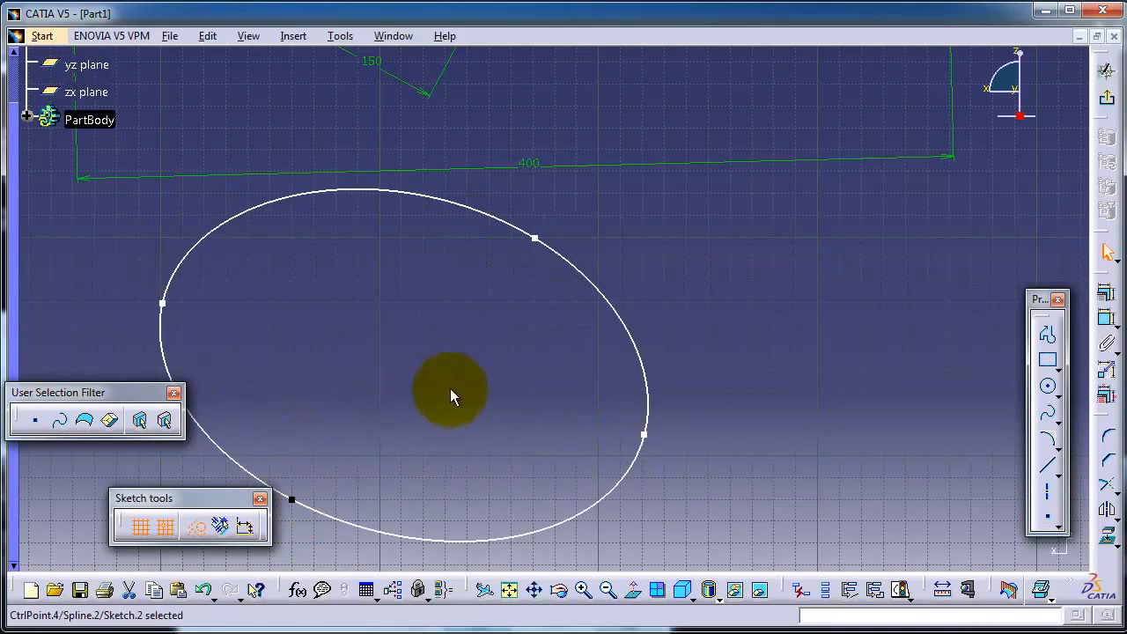
mouse_move(453, 393)
middle_down()
mouse_move(422, 422)
mouse_move(458, 420)
middle_up()
click(1109, 323)
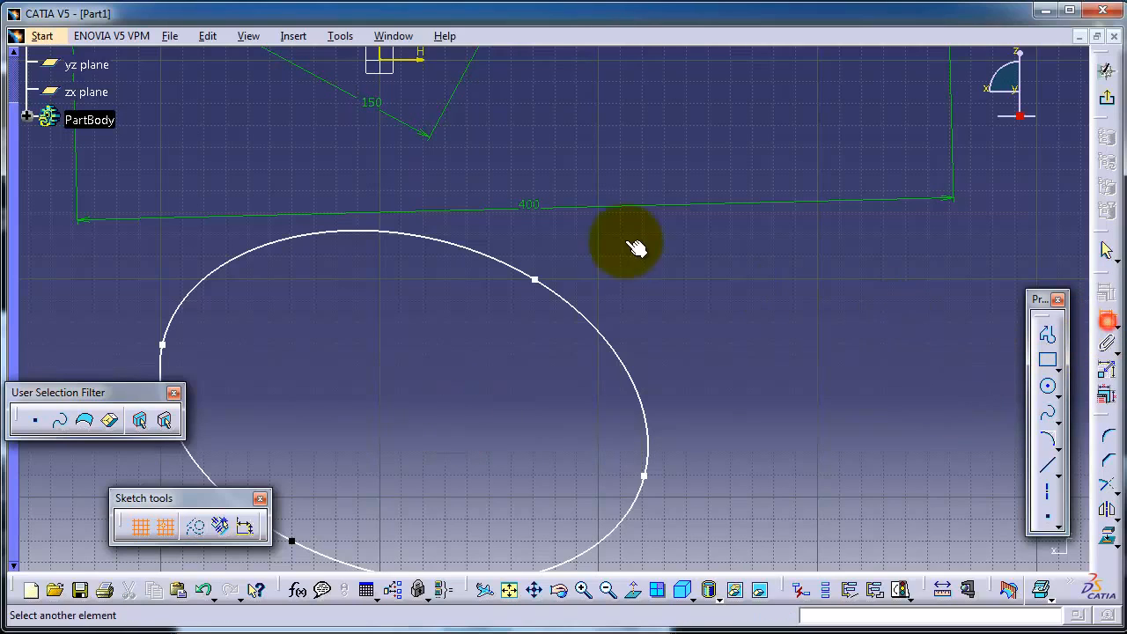
click(550, 284)
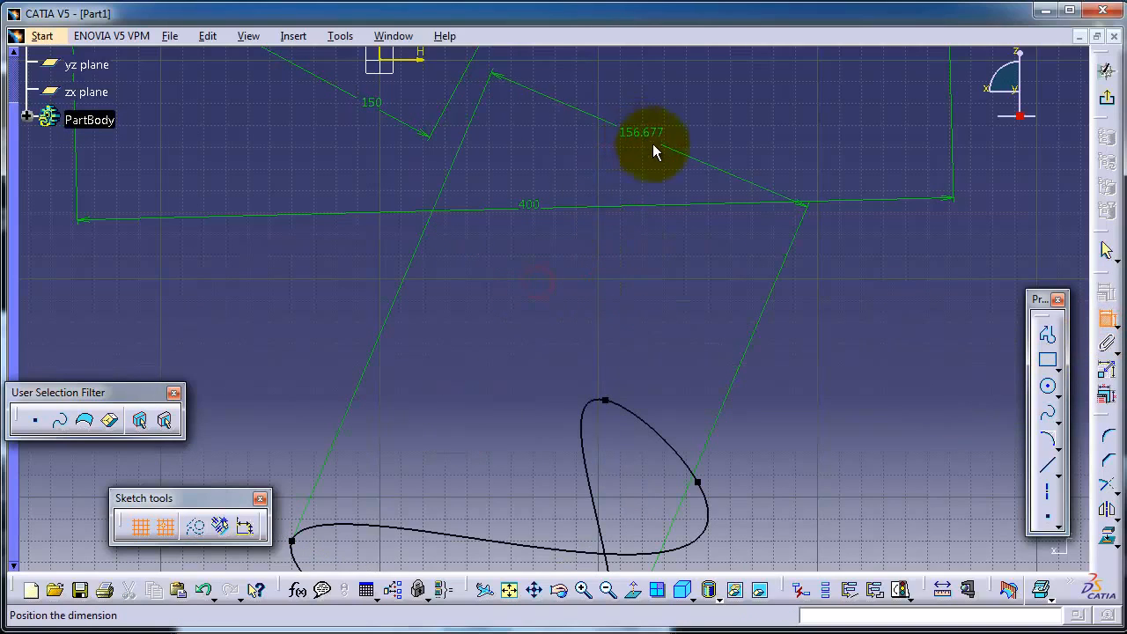
mouse_move(622, 150)
middle_down()
mouse_move(465, 432)
mouse_move(459, 489)
middle_up()
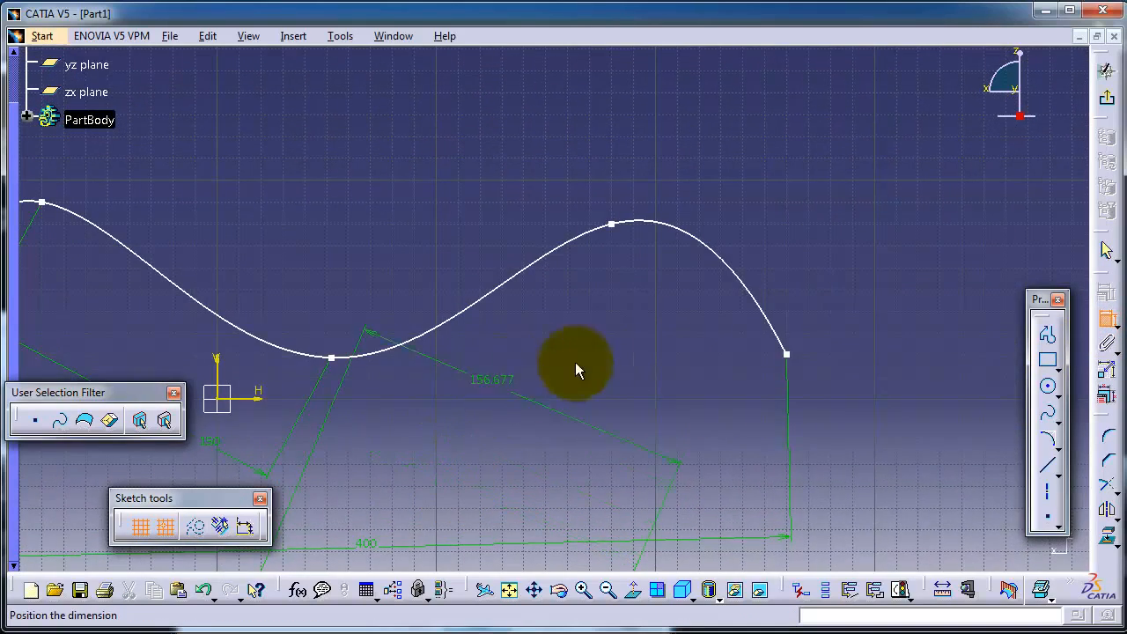
click(789, 354)
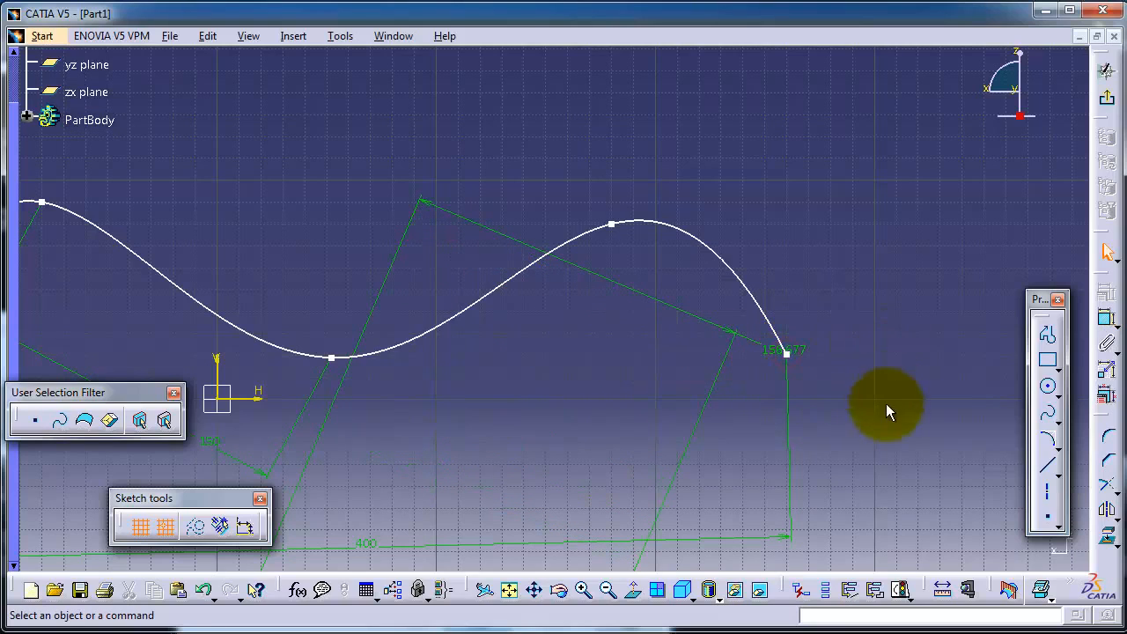
right_click(695, 318)
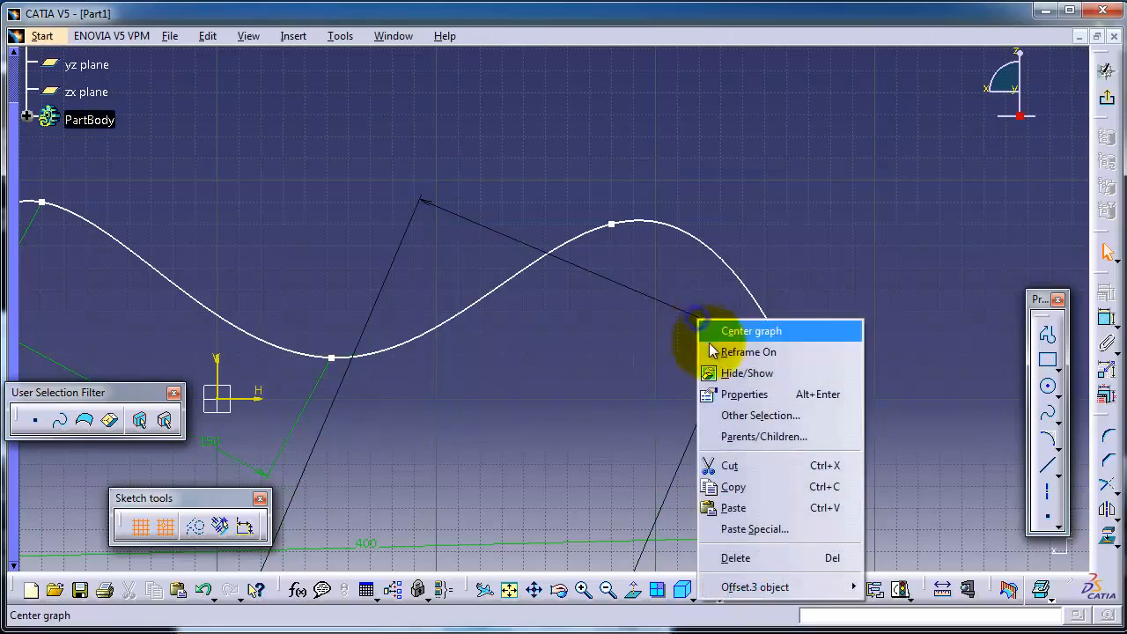
click(735, 557)
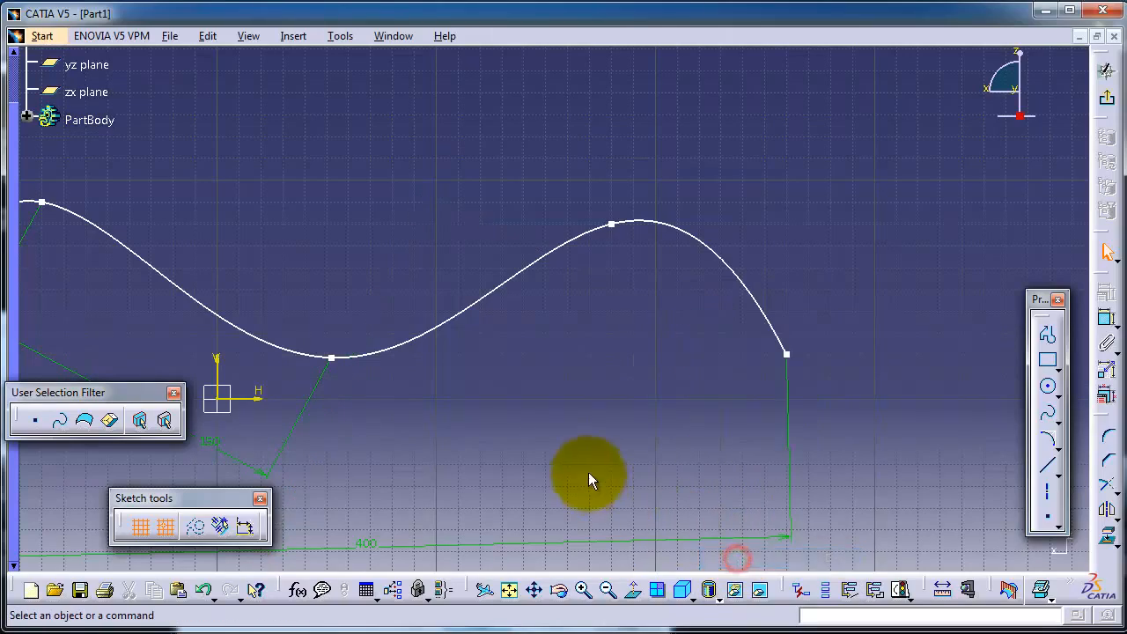
Reshape the self-crossing closed spline into a rounded, uncrossed loop by moving its misplaced control points.
middle_drag(590, 480, 707, 164)
middle_drag(611, 458, 613, 222)
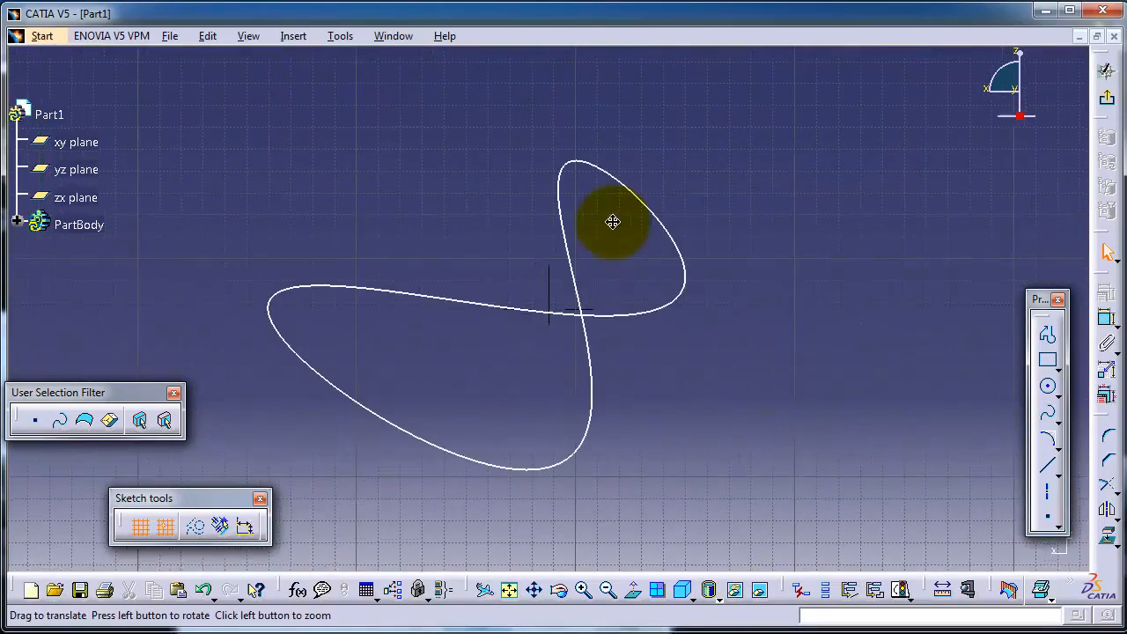
drag(585, 422, 360, 131)
middle_drag(612, 226, 625, 514)
click(460, 503)
drag(450, 509, 573, 285)
click(710, 213)
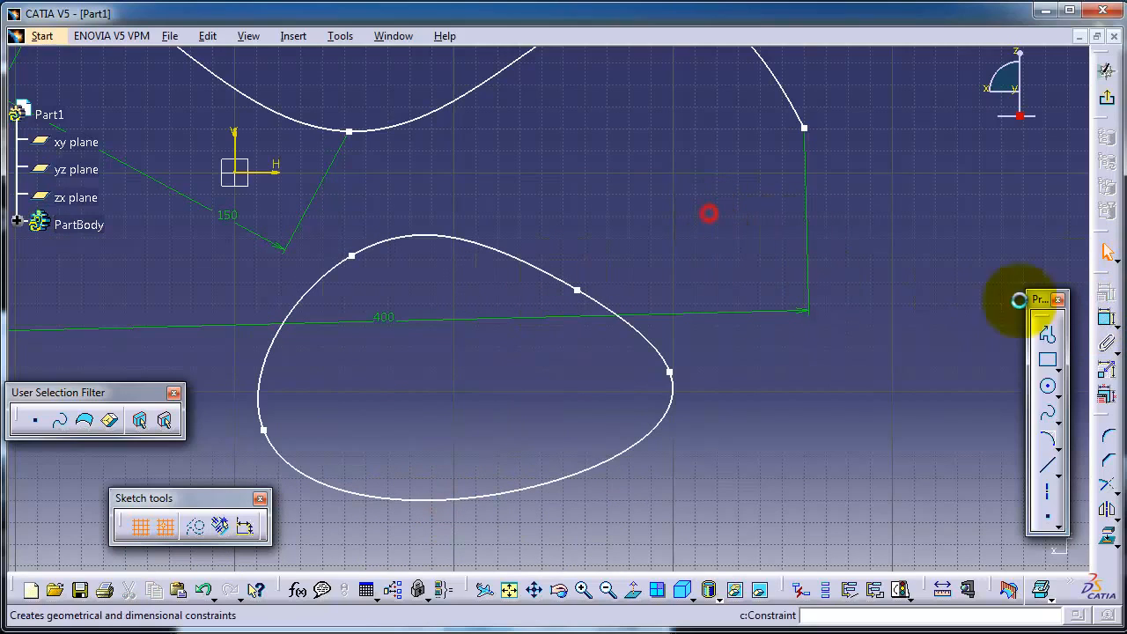
Constrain the distance between the closed spline's upper-right control point and the open spline's right end point to 140 mm.
click(1106, 319)
click(577, 290)
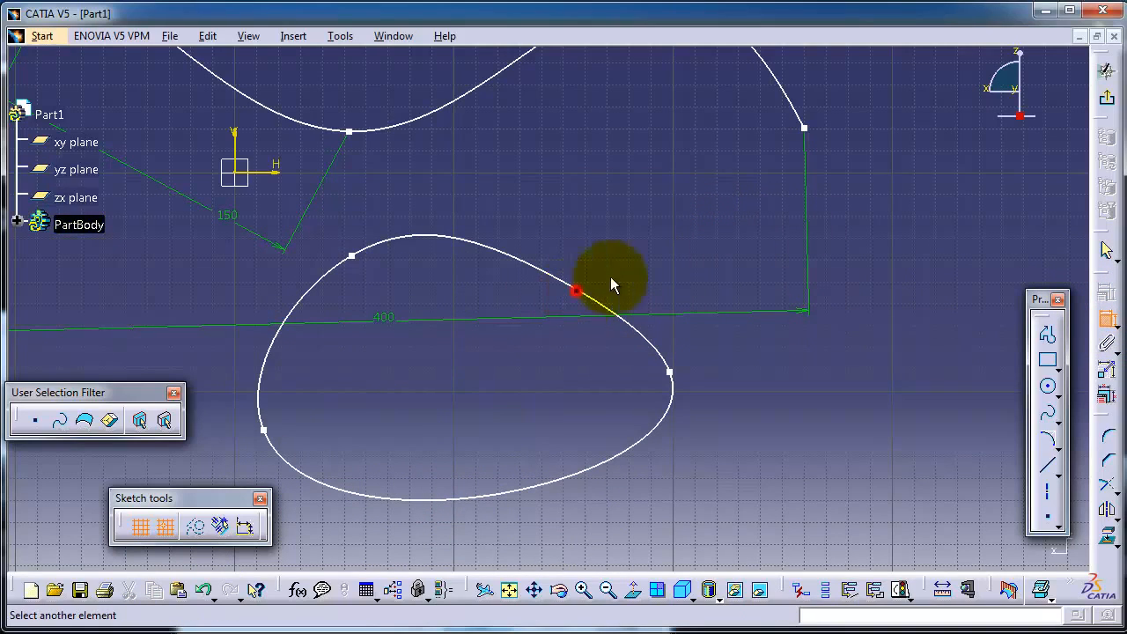
click(804, 128)
click(865, 417)
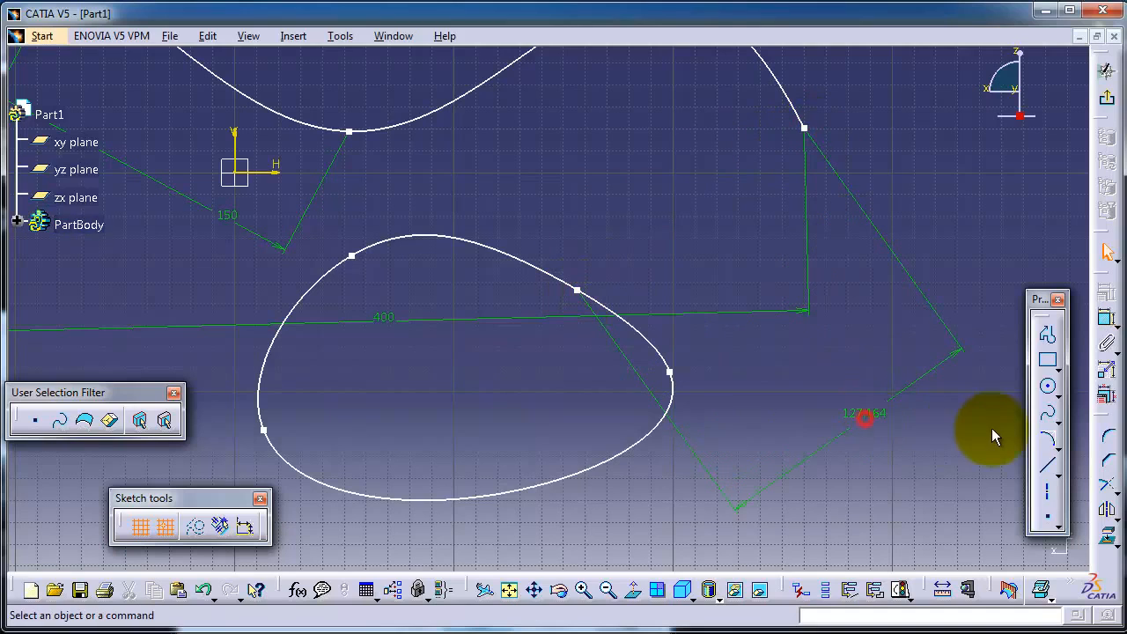
double_click(865, 414)
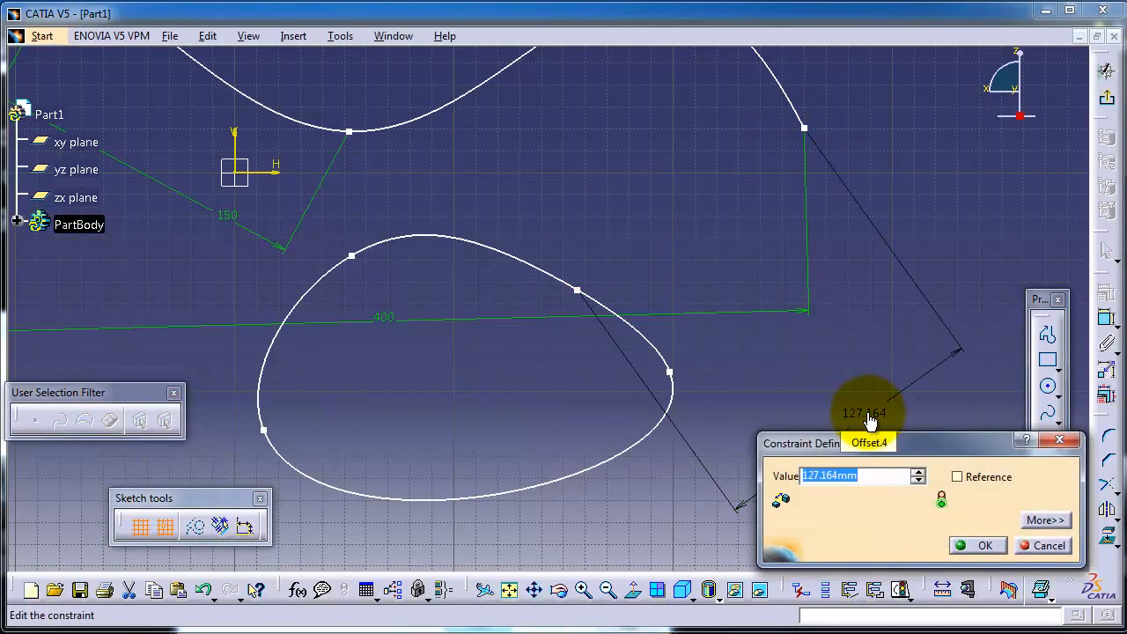
text(140)
key(Return)
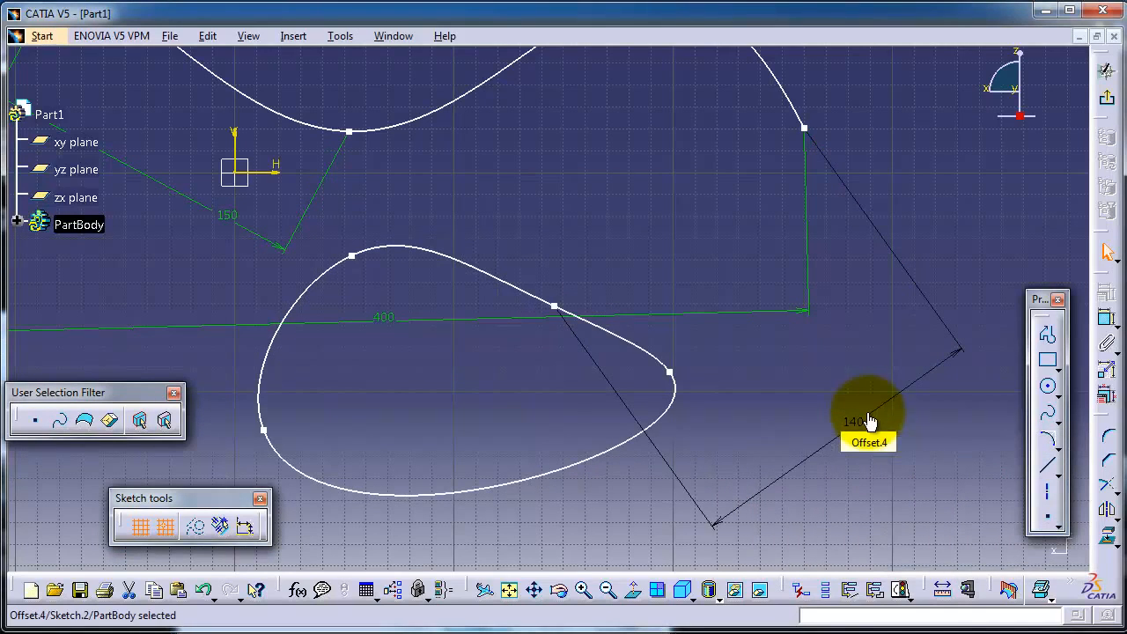
Move the closed spline's rightmost control point inward and down to round off the loop.
drag(669, 372, 628, 412)
mouse_move(656, 493)
middle_down()
mouse_move(628, 478)
mouse_move(704, 360)
mouse_move(620, 307)
middle_up()
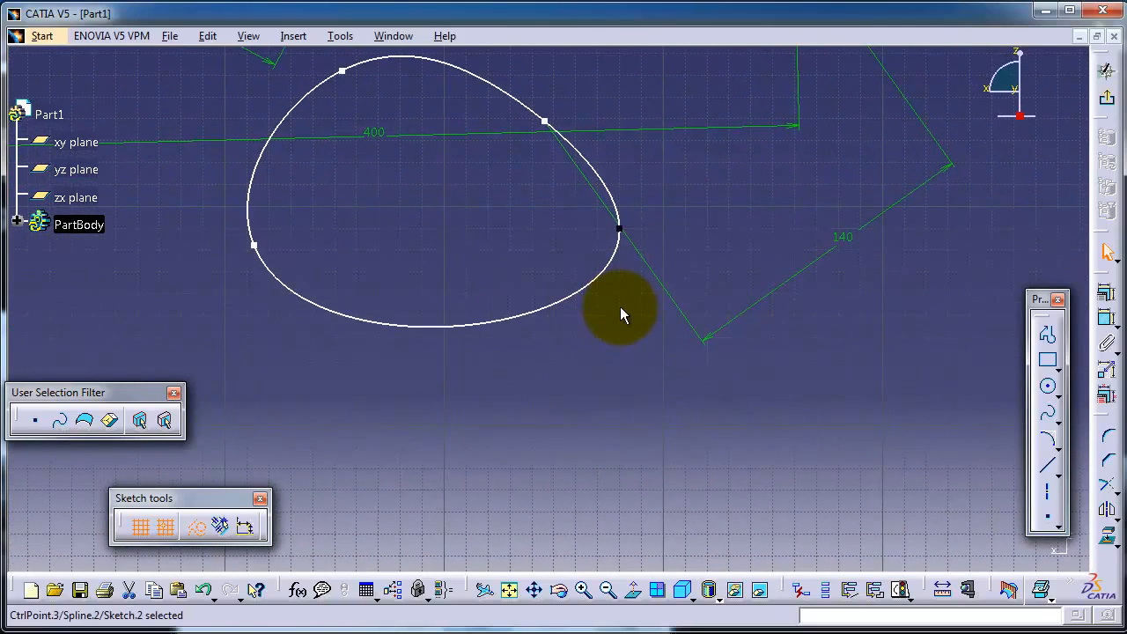
Draw a line from the closed spline's lower-left control point diagonally up and to the left, outside the loop.
click(255, 246)
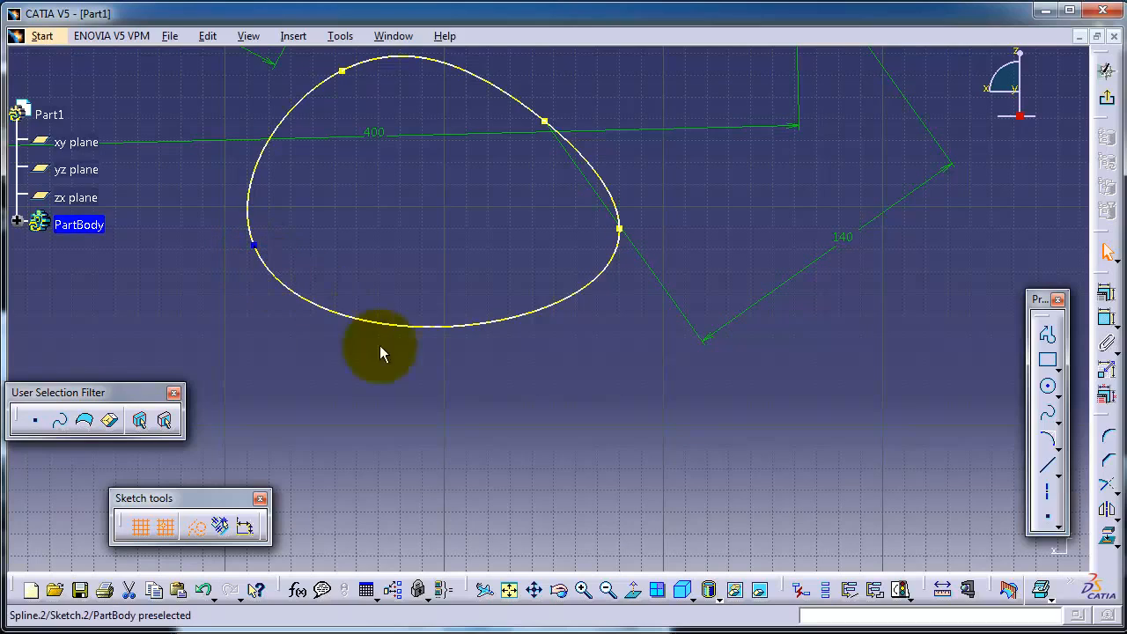
click(1047, 465)
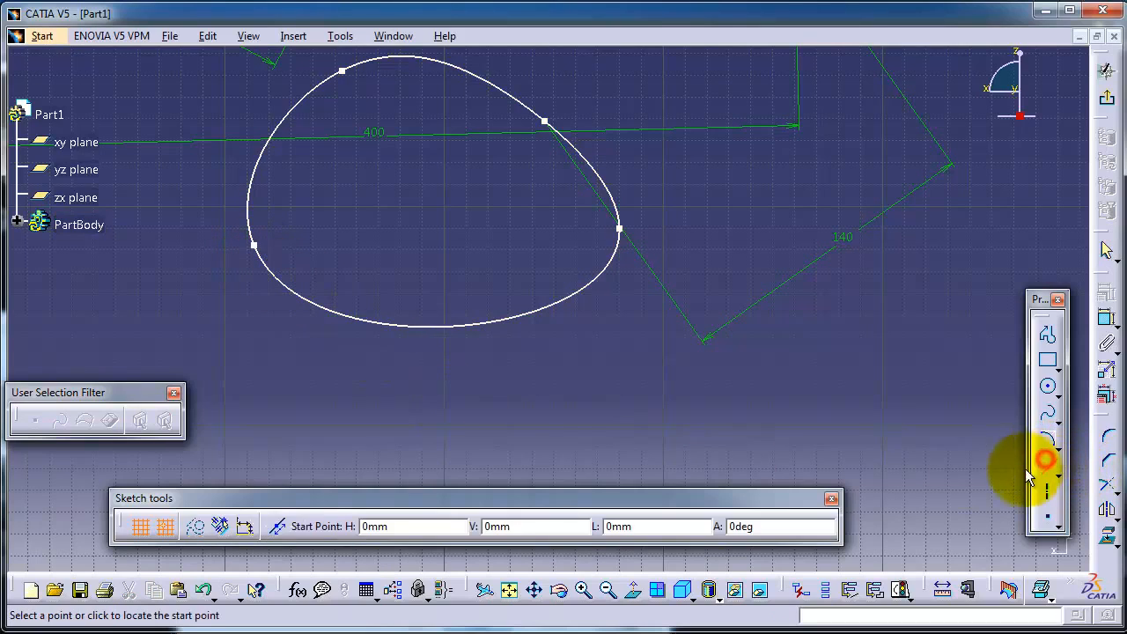
click(256, 246)
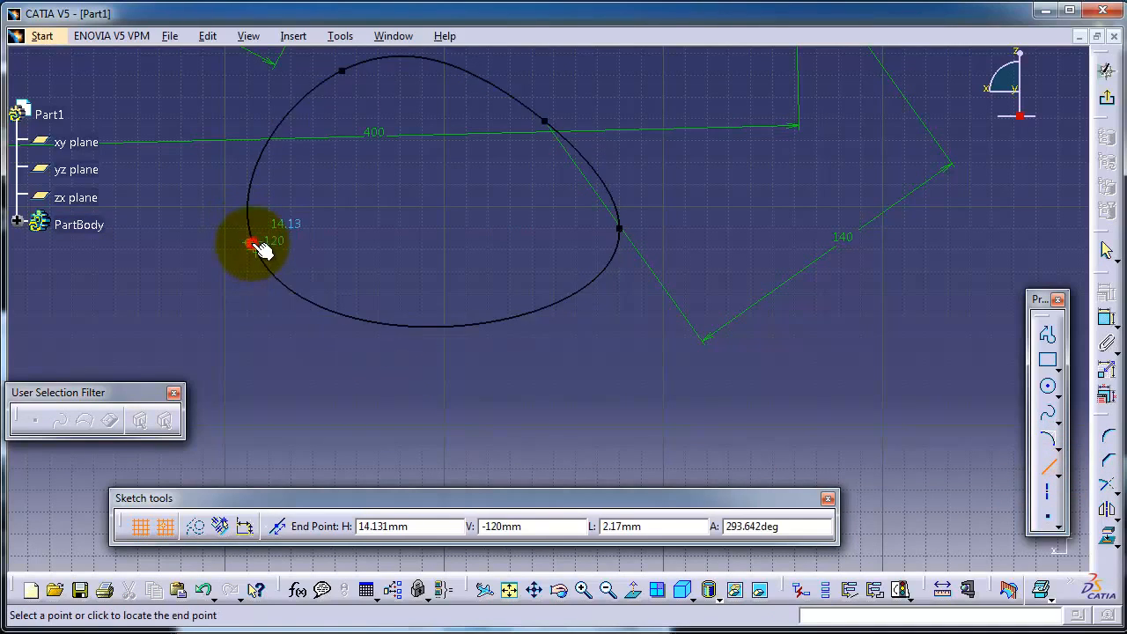
click(162, 102)
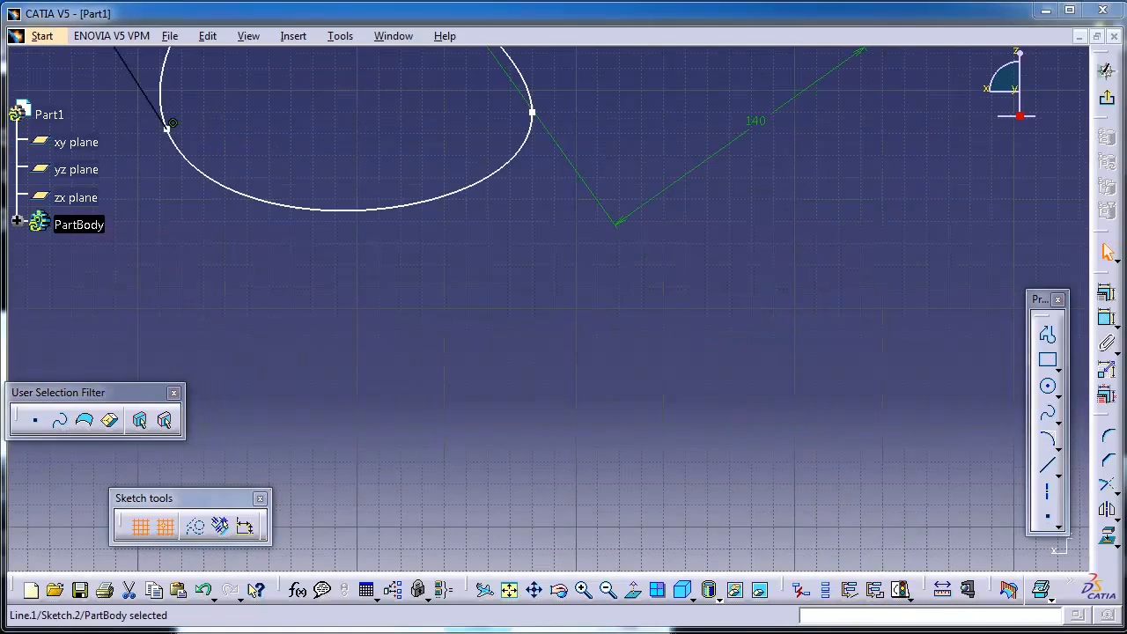
Draw two nearly parallel, slightly sloping lines below the closed spline, one above the other, the lower starting at about (140, -270) mm.
click(1058, 426)
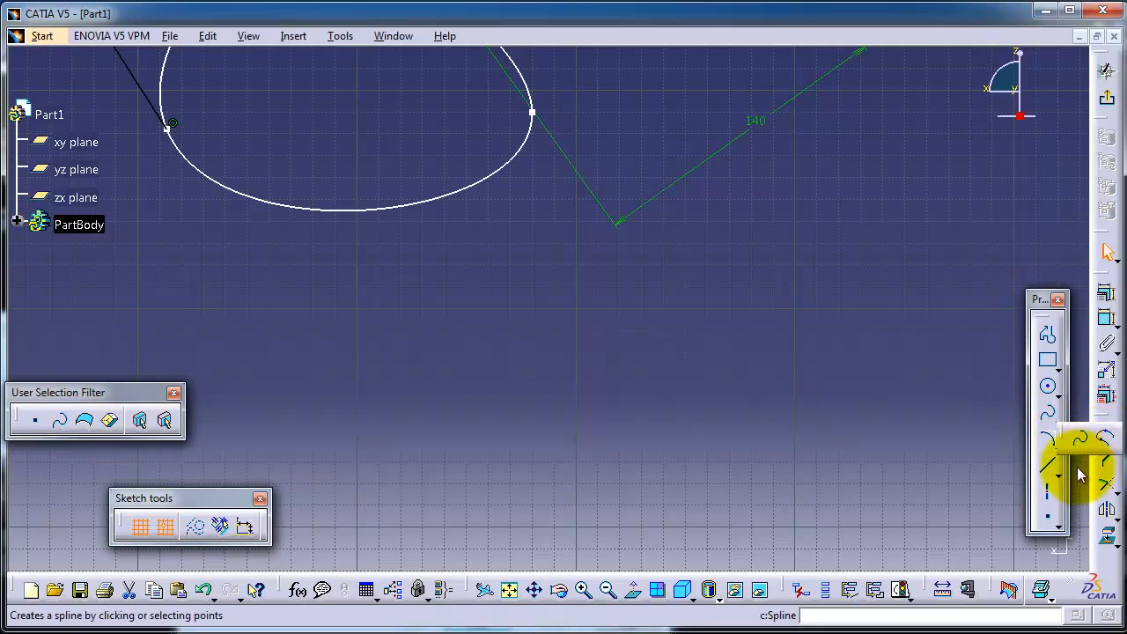
click(525, 366)
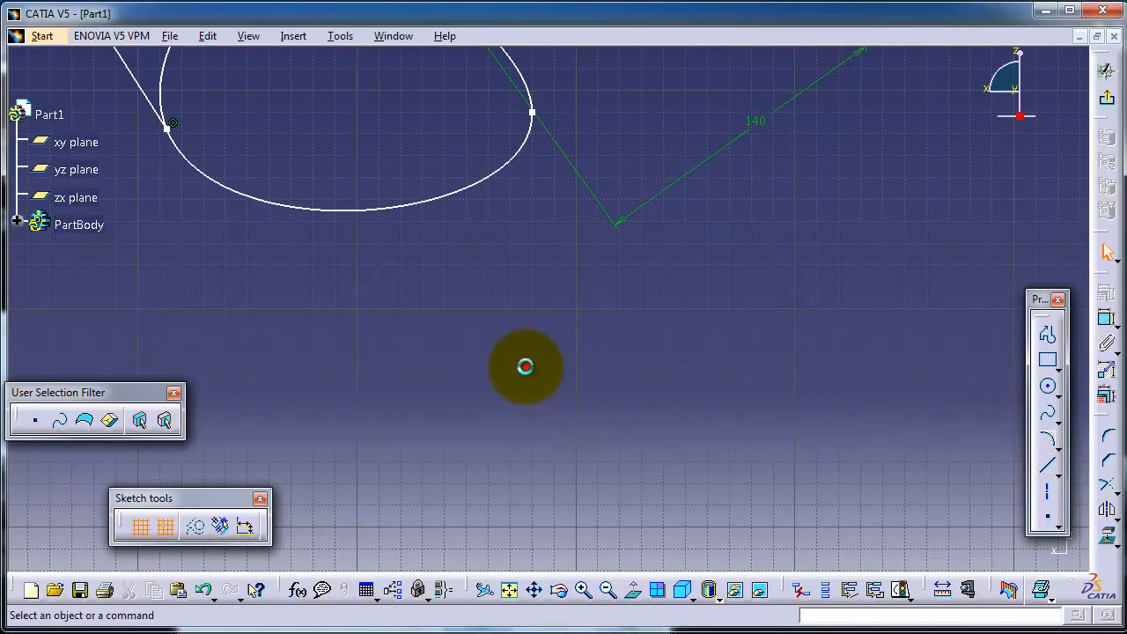
click(1053, 463)
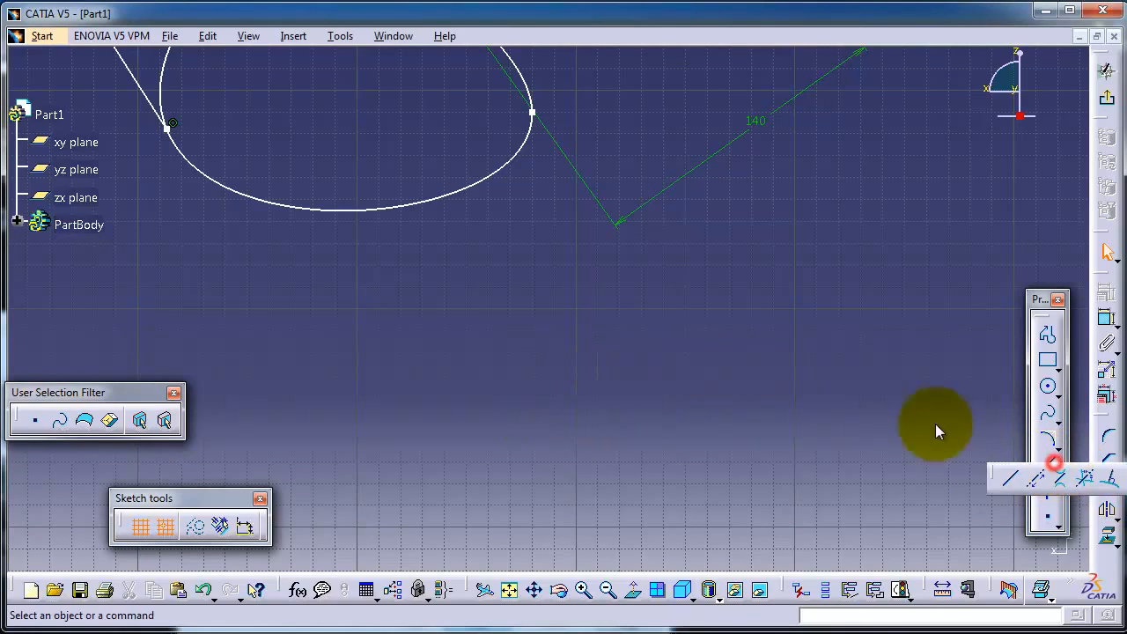
click(1010, 478)
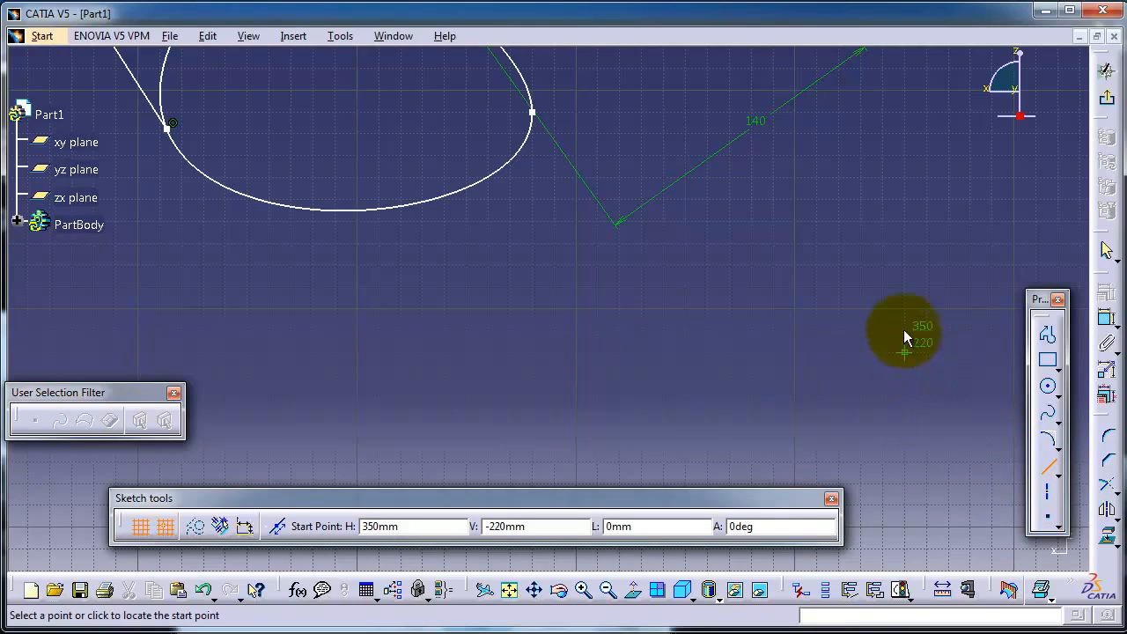
click(883, 293)
click(425, 307)
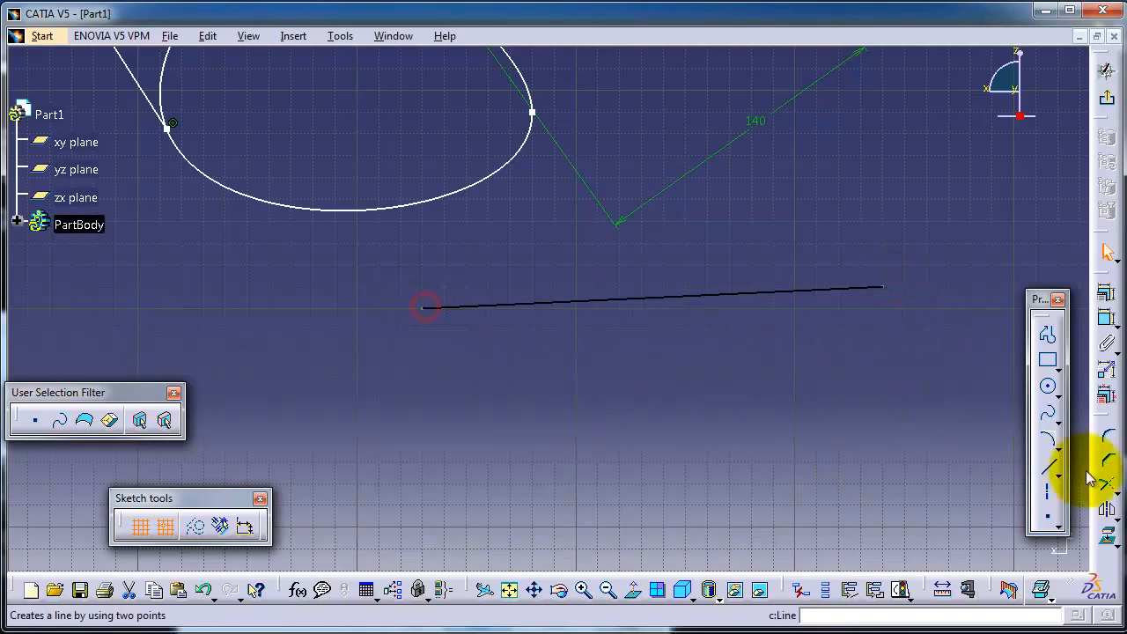
click(1042, 464)
click(444, 460)
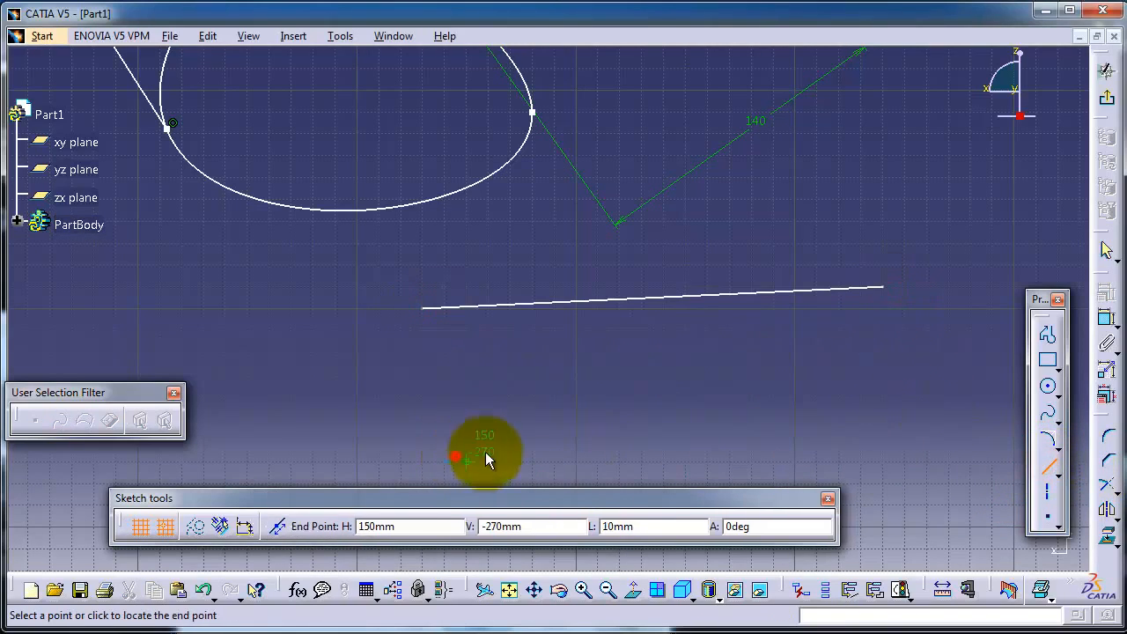
click(896, 439)
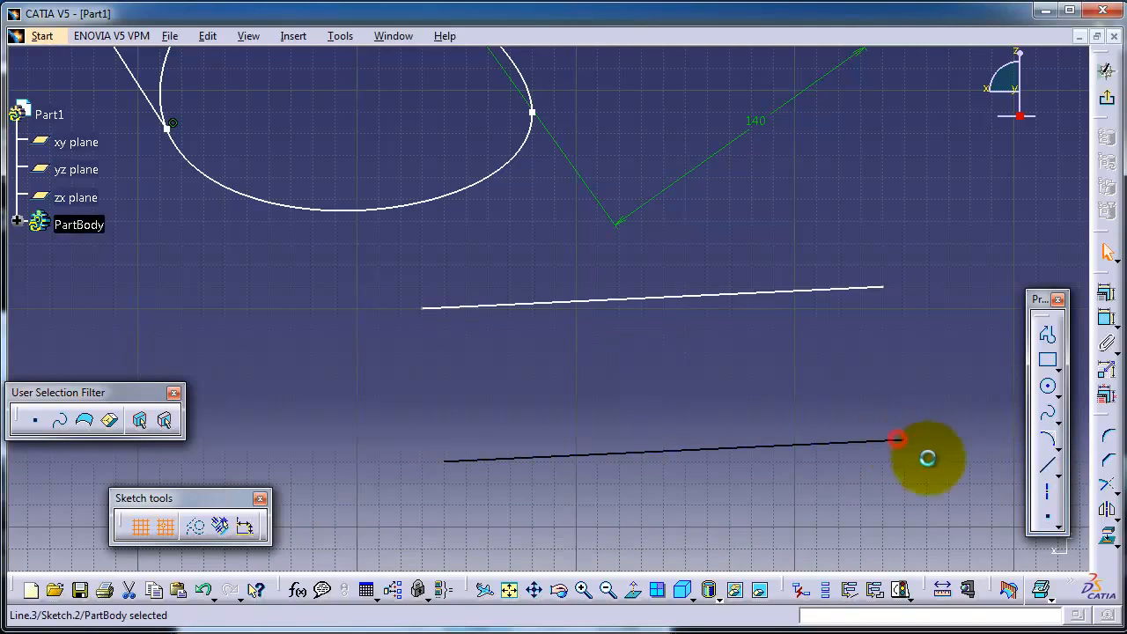
Join the left ends of the two lines with a Connect curve, using a tension of 1.
click(1057, 425)
click(1107, 443)
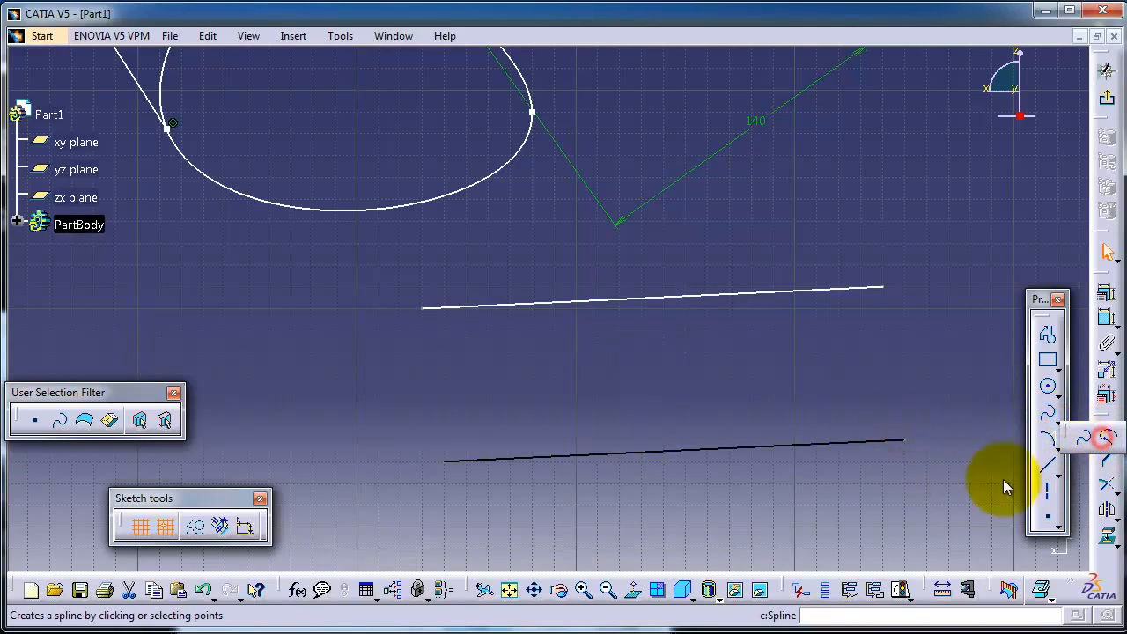
click(424, 308)
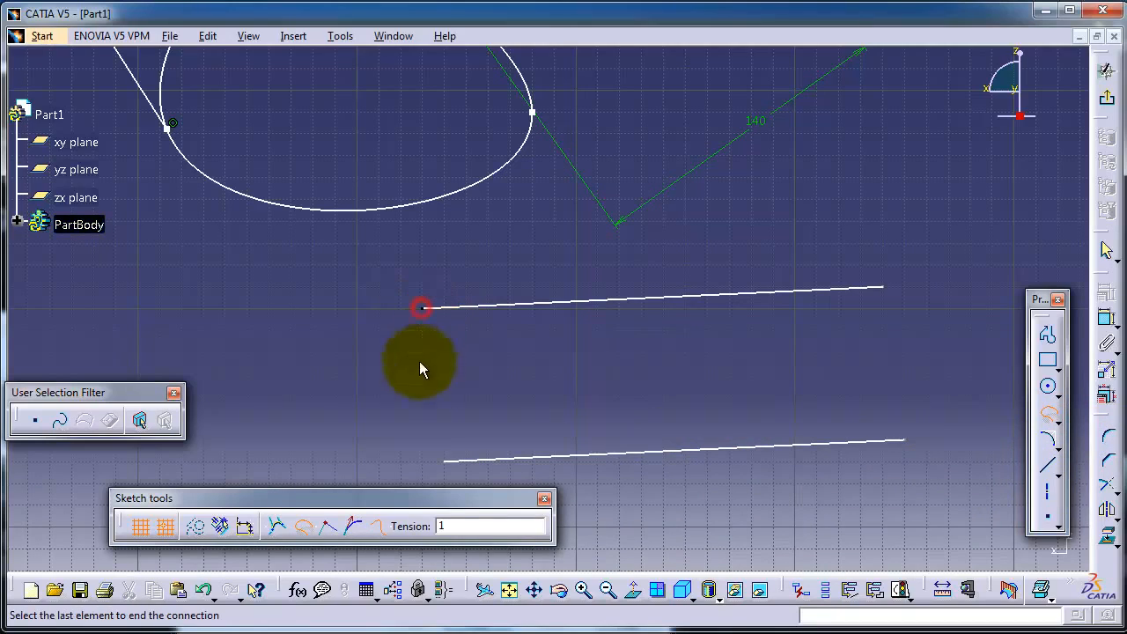
click(445, 458)
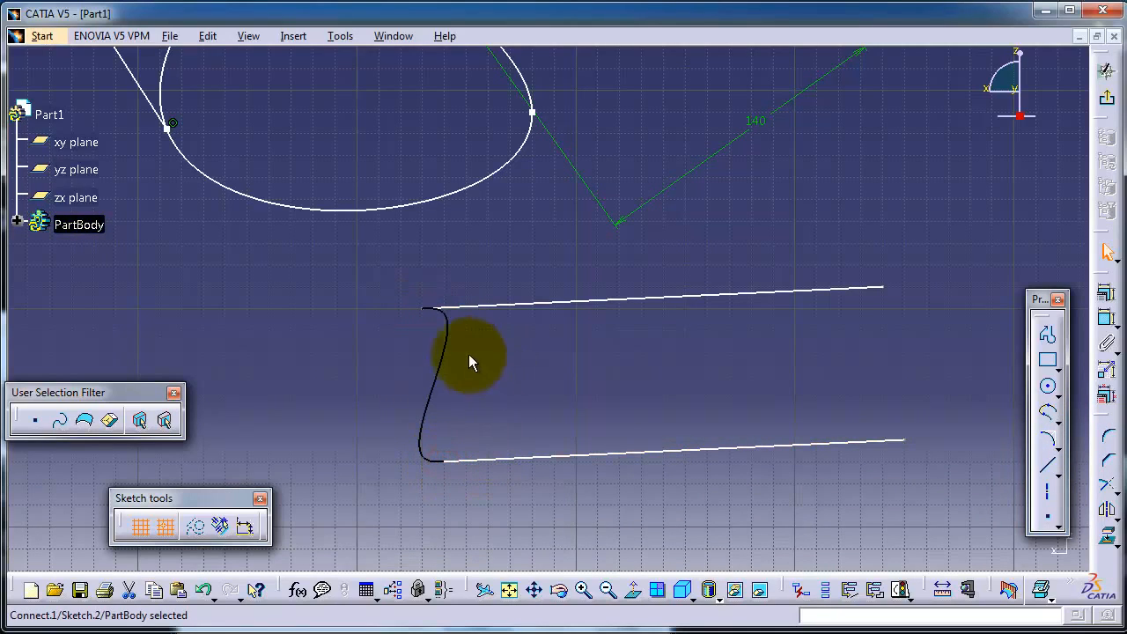
middle_drag(565, 357, 599, 340)
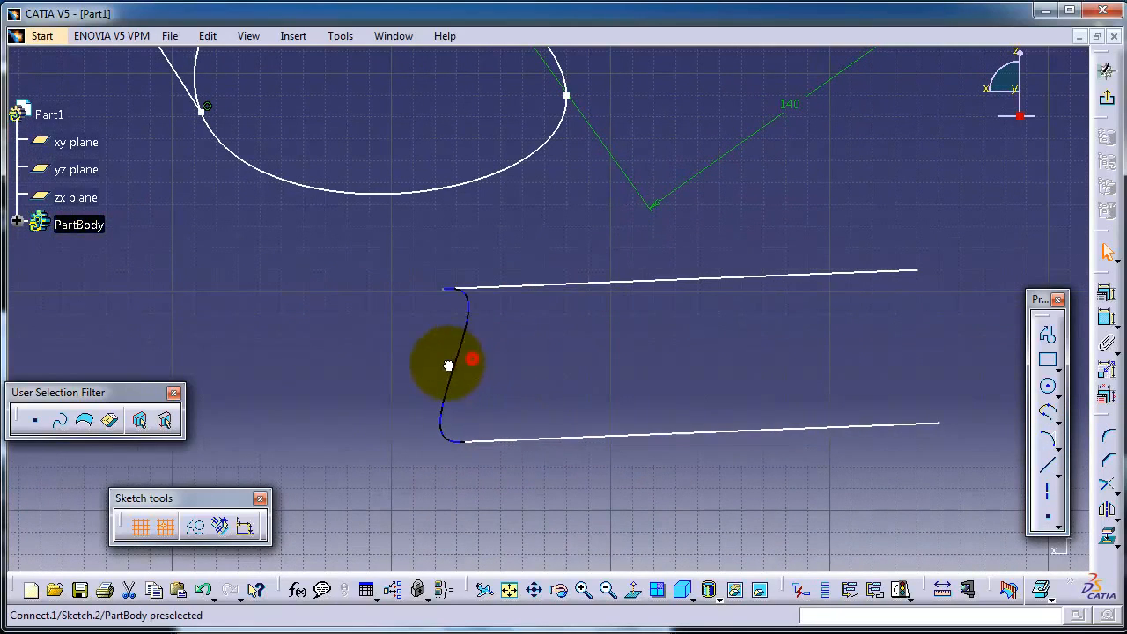